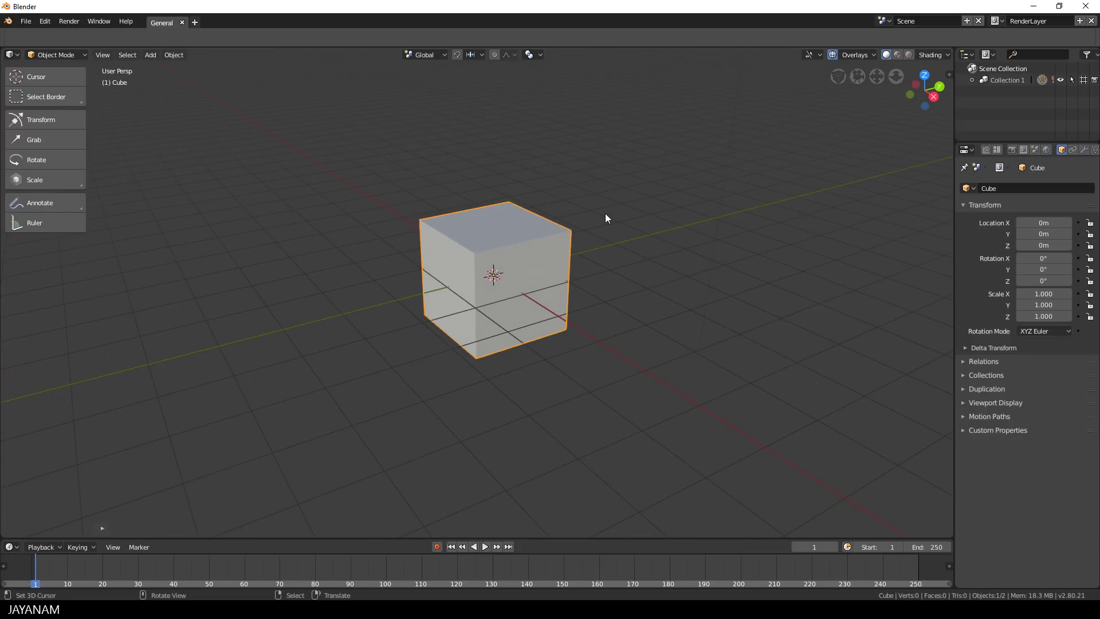
In Edit Mode, select the cube's top face and move it down about 50 cm along the global Z axis
key("ctrl+Tab")
left_click(699, 214)
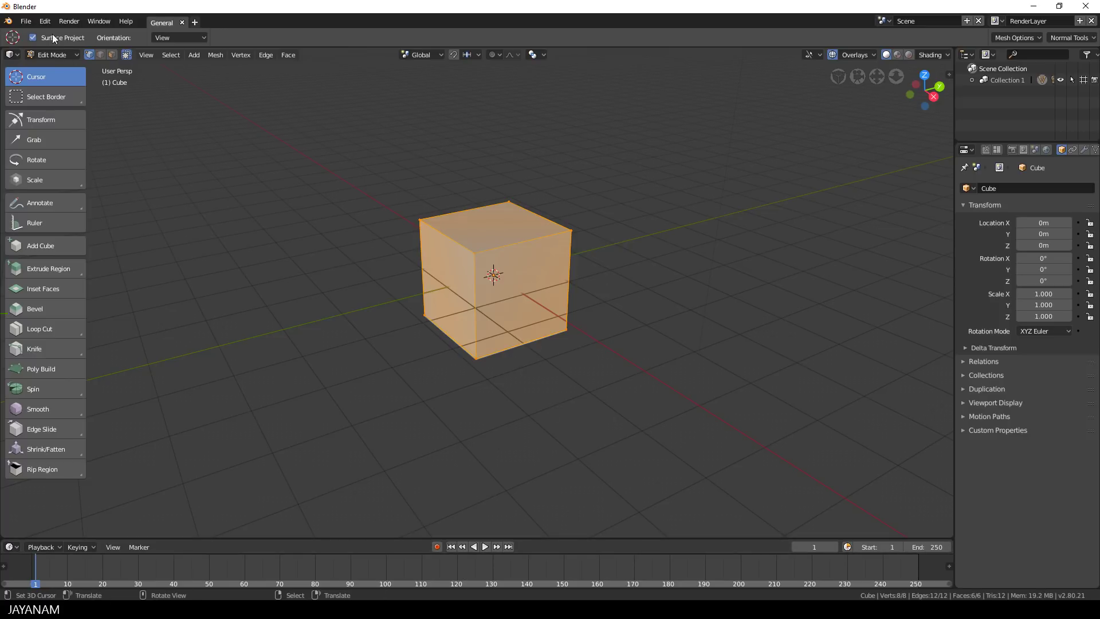
left_click(469, 227)
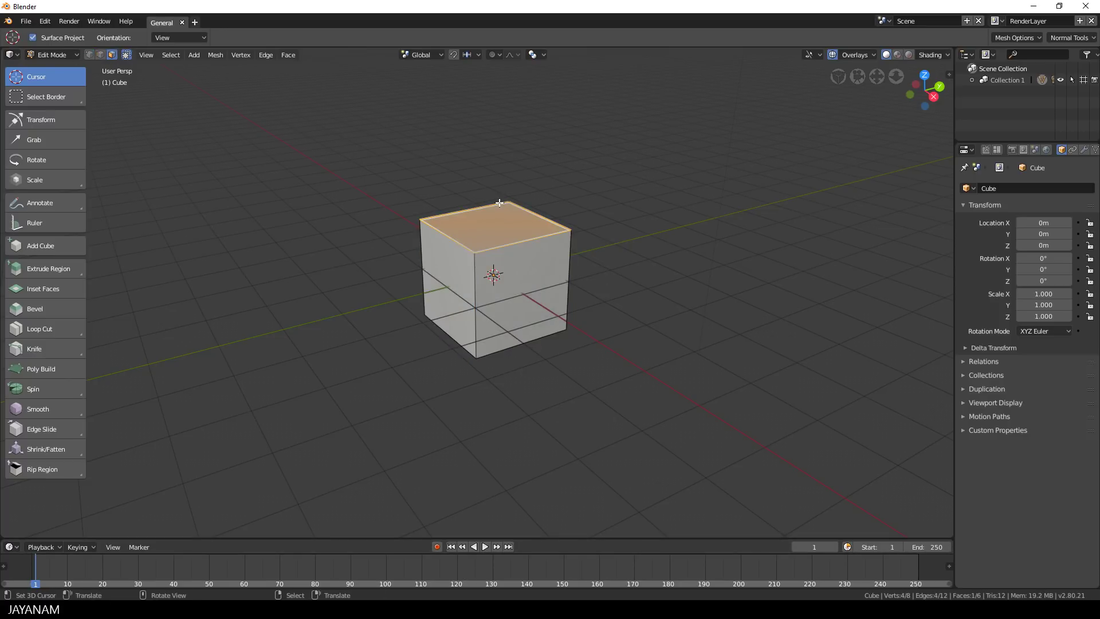
key("g")
key("z")
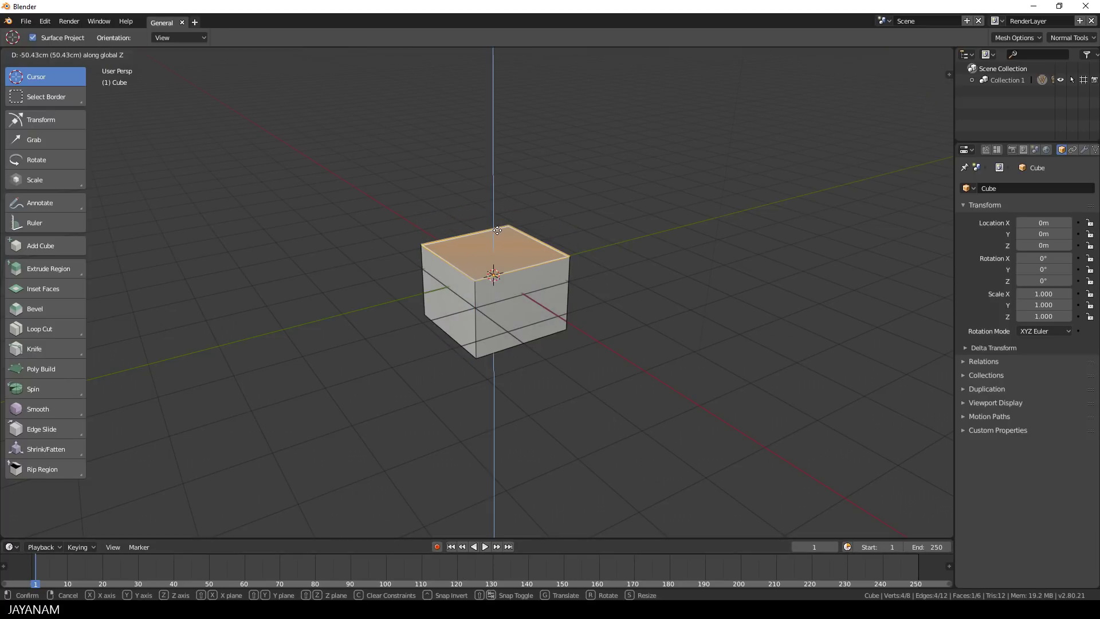
left_click(500, 234)
Cut a closed triangle with the Knife tool around the cube's front upper corner, across the three adjoining edges
key("k")
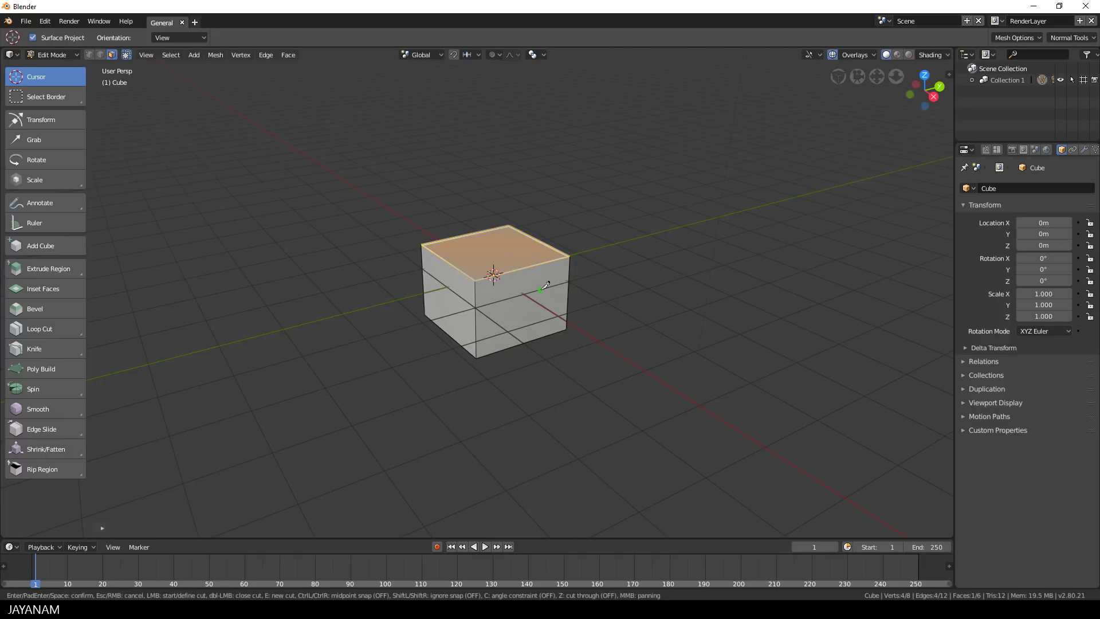
left_click(476, 310)
left_click(502, 273)
left_click(458, 269)
left_click(475, 310)
key("Return")
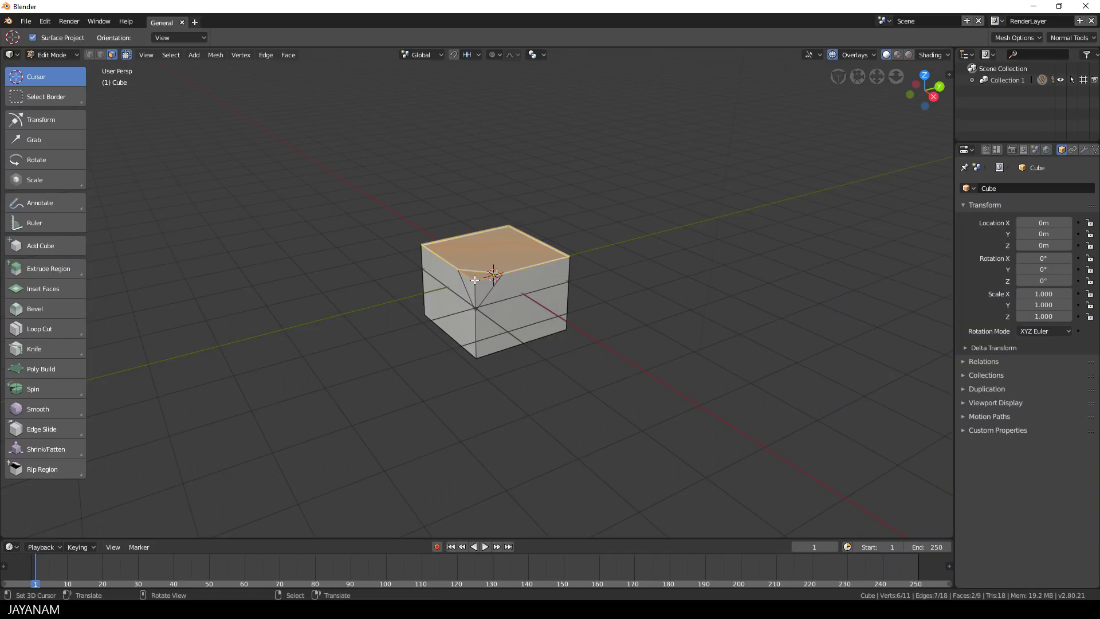
Delete the vertex at the front upper corner enclosed by the knife cut
left_click(90, 55)
left_click(476, 279)
key("x")
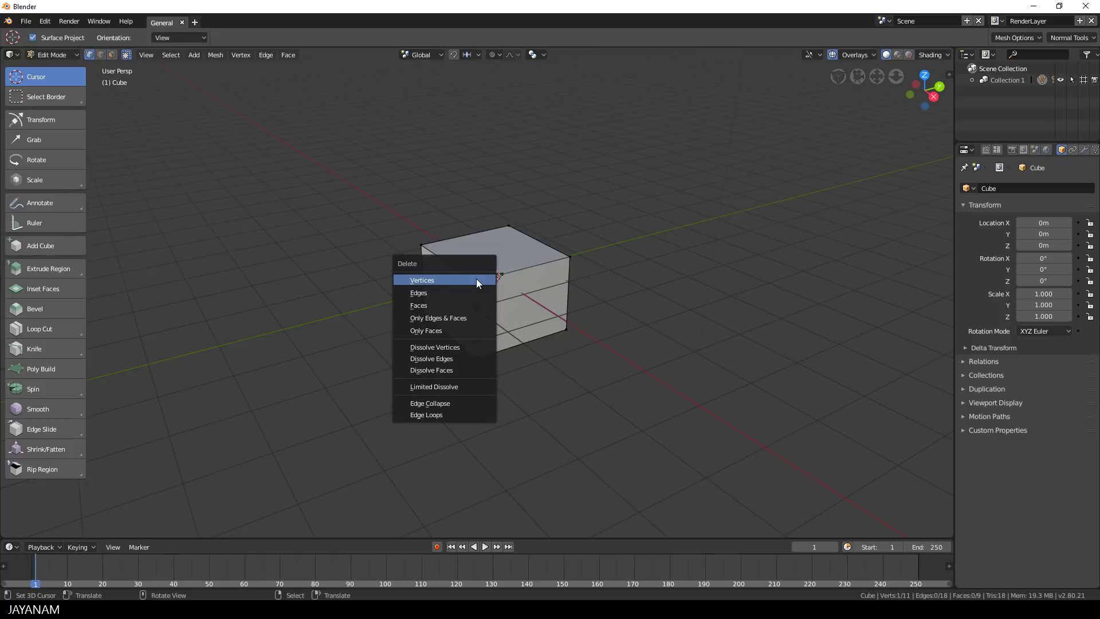
left_click(476, 279)
Select the three vertices around the open corner and fill the hole with a triangular face
mouse_move(477, 254)
left_mouse_down("ctrl")
mouse_move(461, 278)
mouse_move(476, 312)
mouse_move(497, 258)
mouse_move(468, 292)
left_mouse_up("ctrl")
right_click_drag(468, 291, 467, 294, "ctrl")
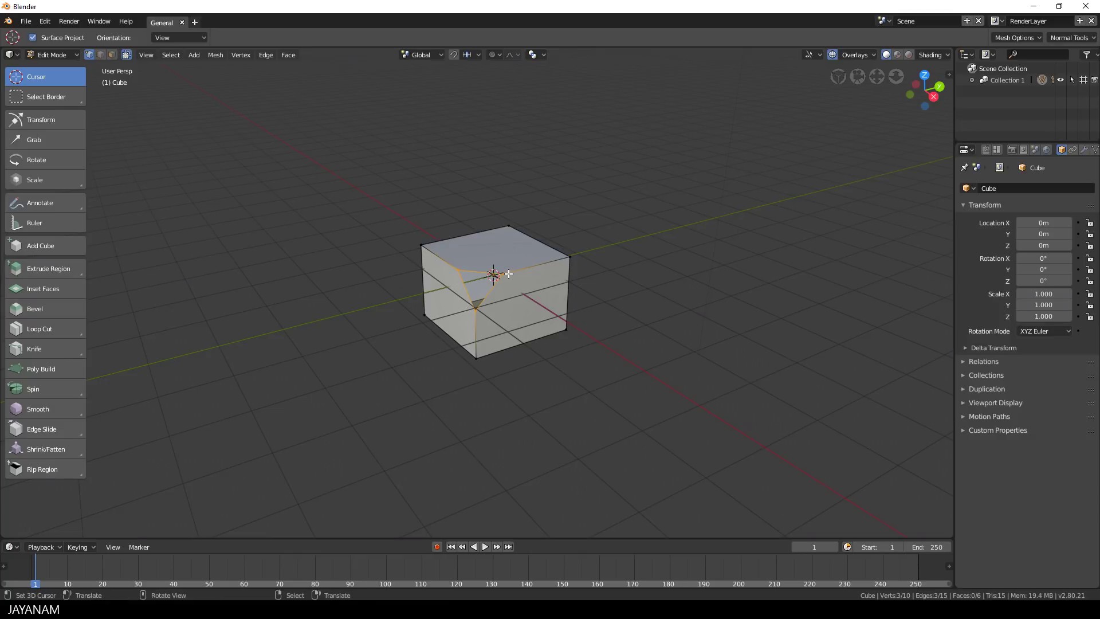
key("f")
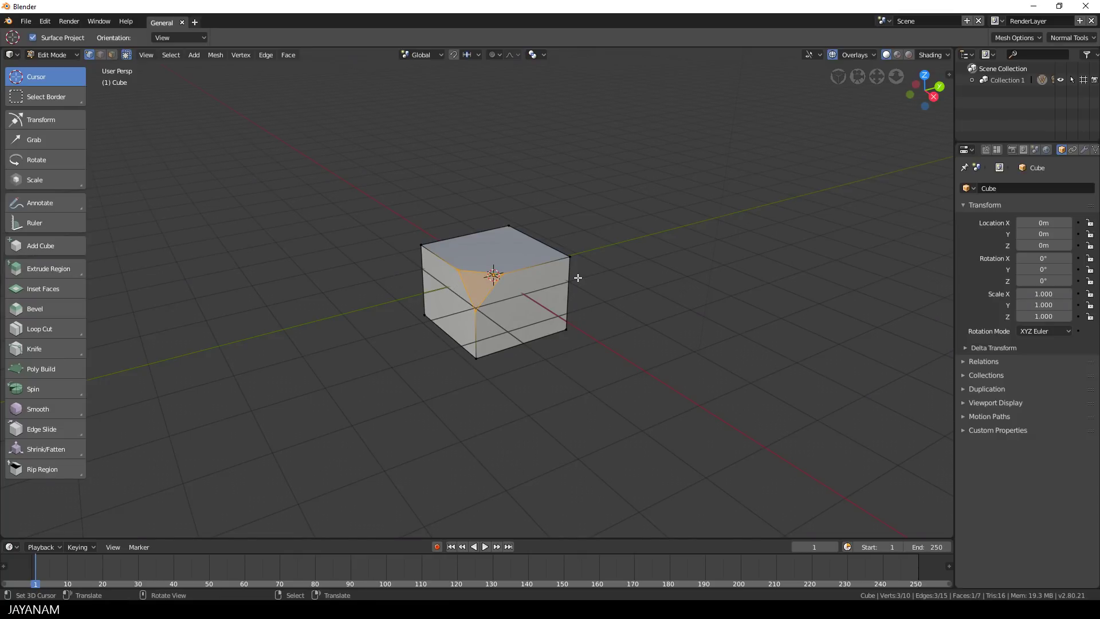
Bevel all edges of the mesh with an offset of about 0.018 and one segment
key("a")
key("ctrl+b")
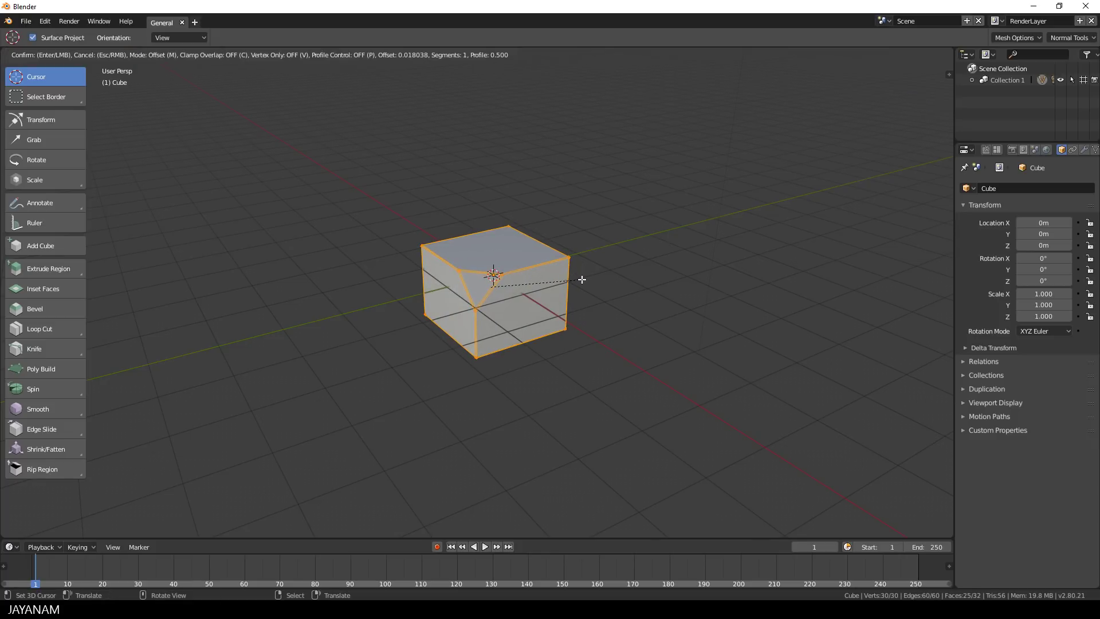
left_click(582, 279)
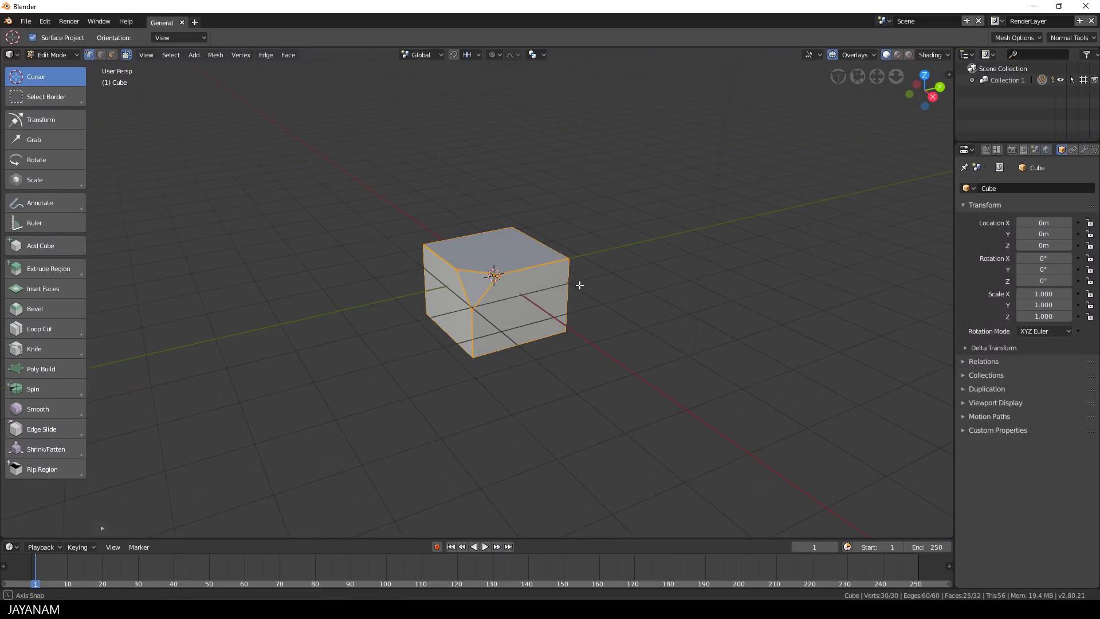
In Object Mode, give the cube a Multiresolution modifier using Simple subdivision at level 3 and apply it
key("ctrl+Tab")
left_click(484, 285)
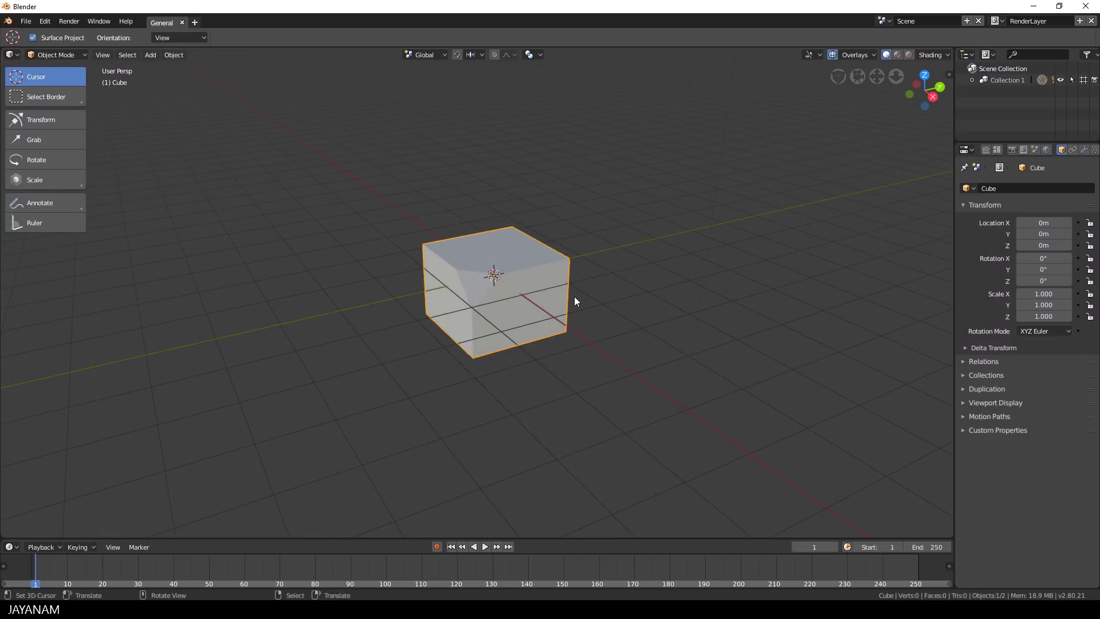
left_click(1084, 149)
left_click(1013, 186)
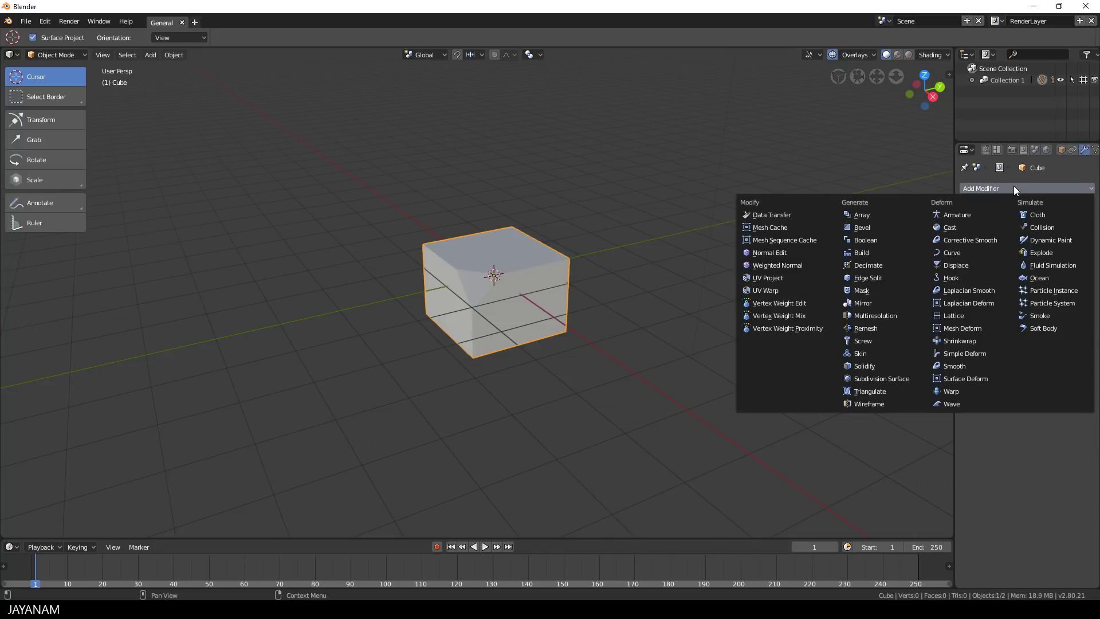
left_click(896, 317)
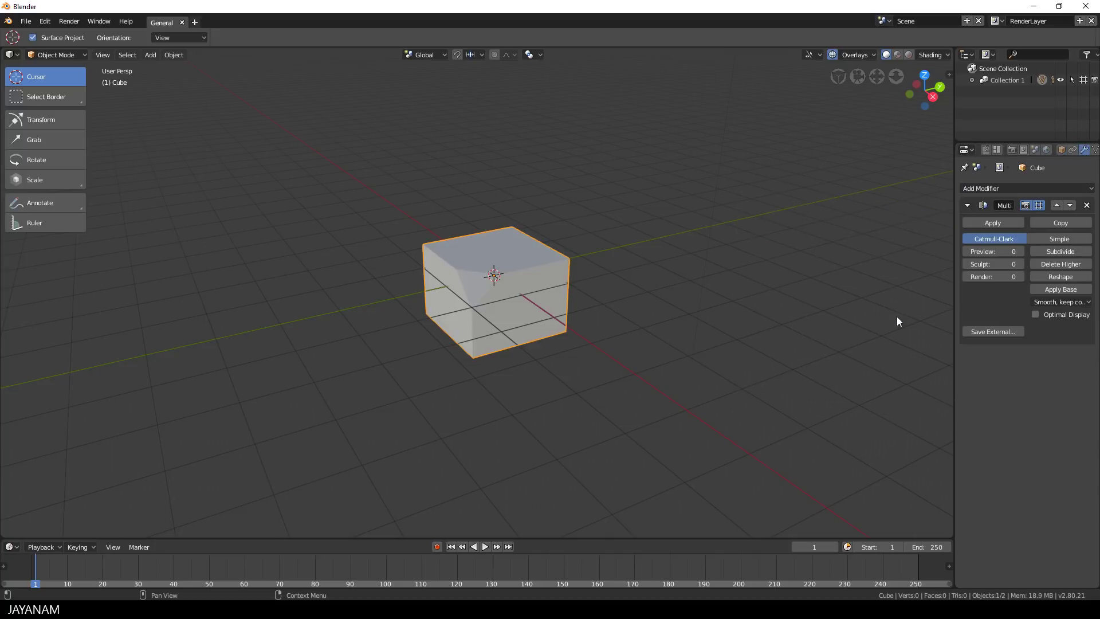
left_click(1065, 238)
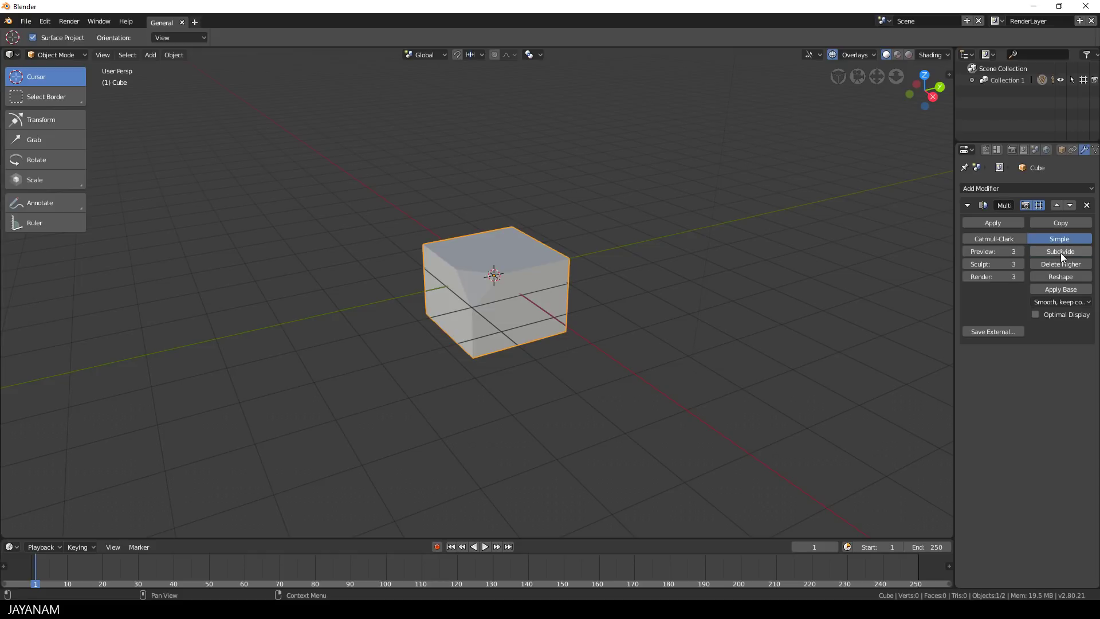
left_click(1002, 223)
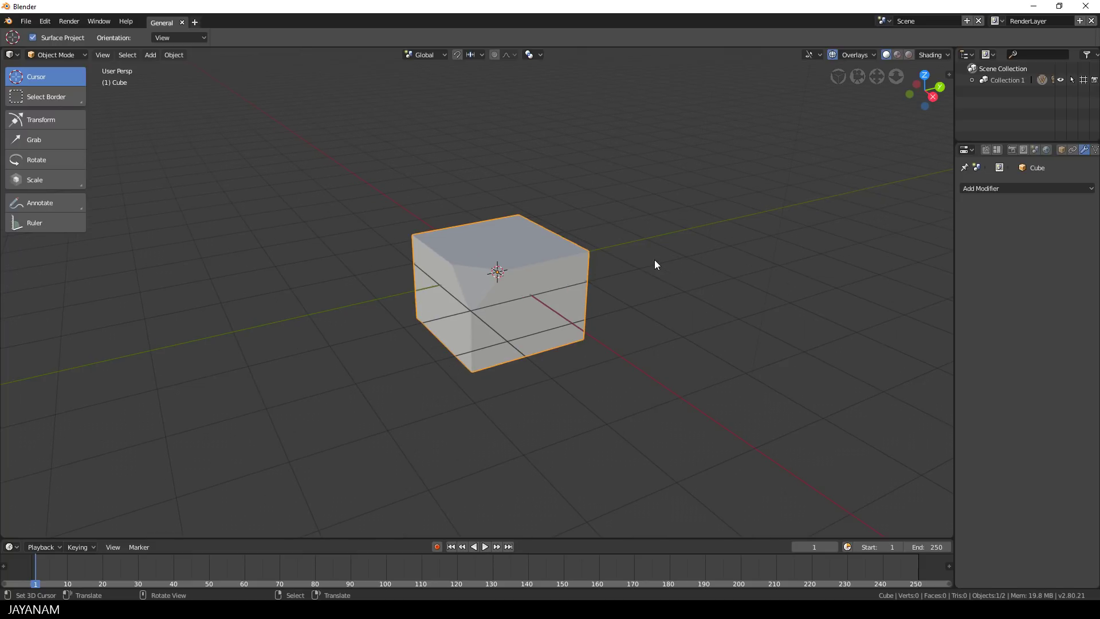
Switch the cube to Sculpt Mode and hide the viewport overlays
key("ctrl+Tab")
left_click(632, 334)
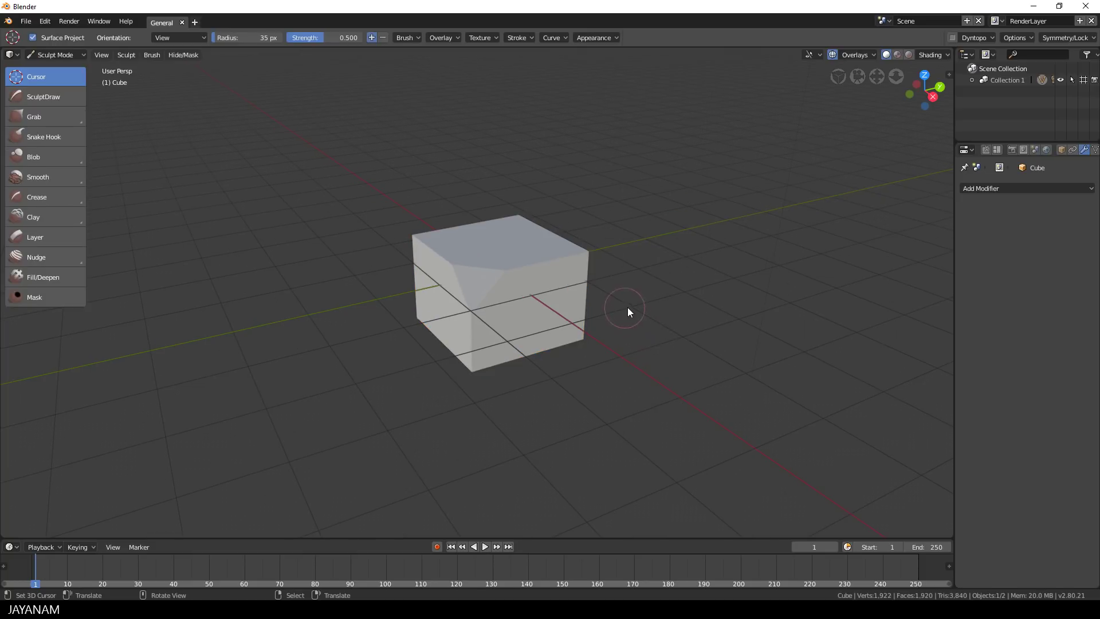
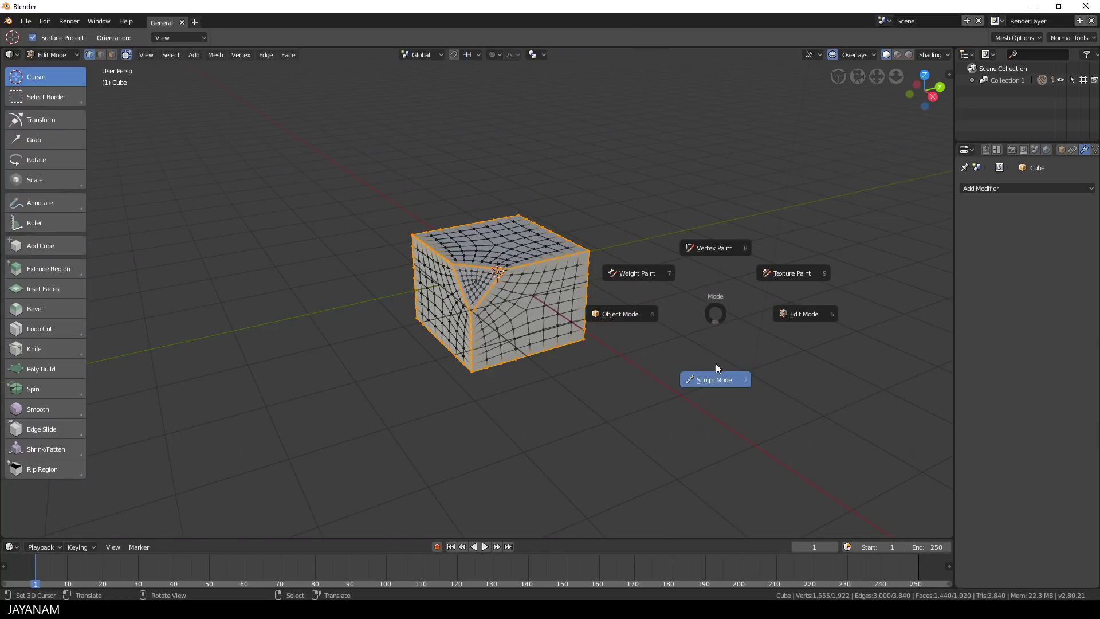
left_click(714, 379)
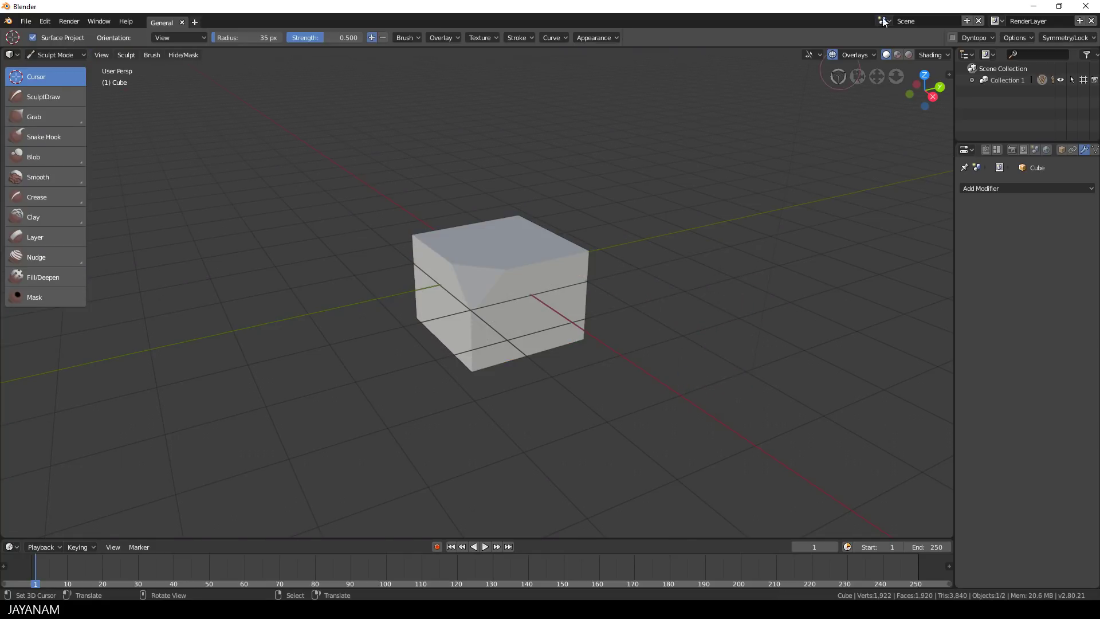
left_click(832, 54)
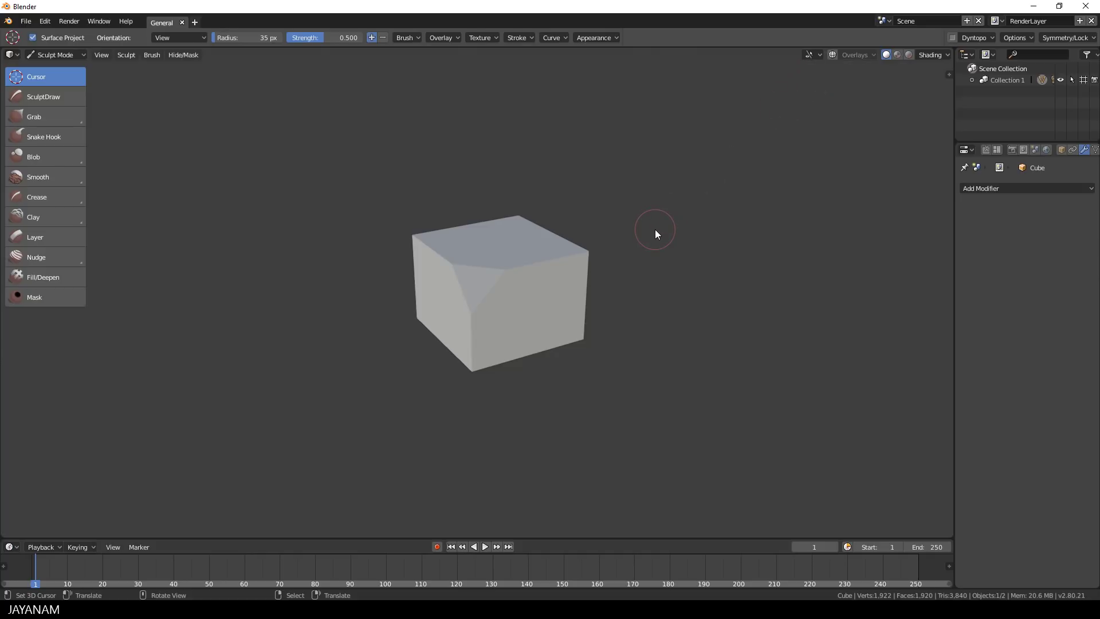
Set the viewport shading color to Single with a dark grey of about 0.183 in each RGB channel
left_click(927, 56)
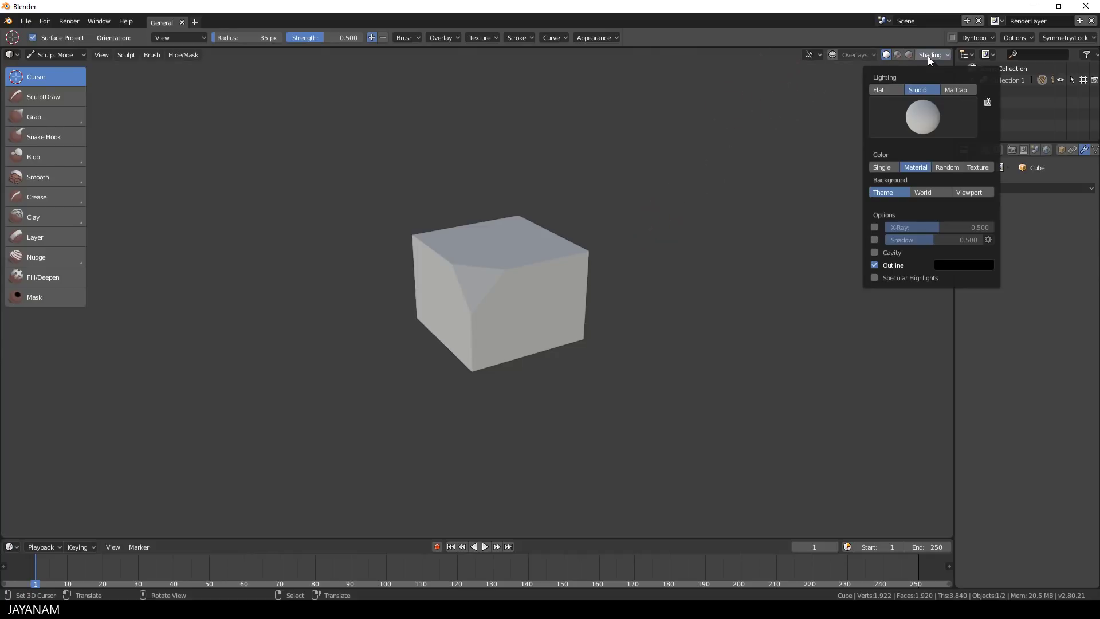
left_click(884, 167)
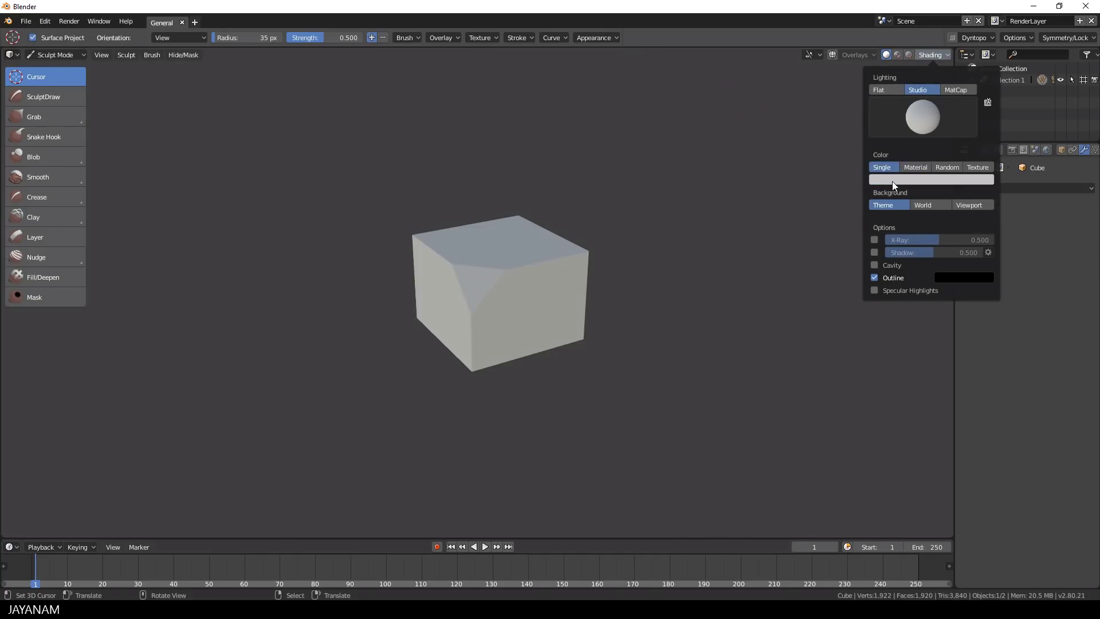
left_click(892, 180)
left_click_drag(986, 29, 985, 58)
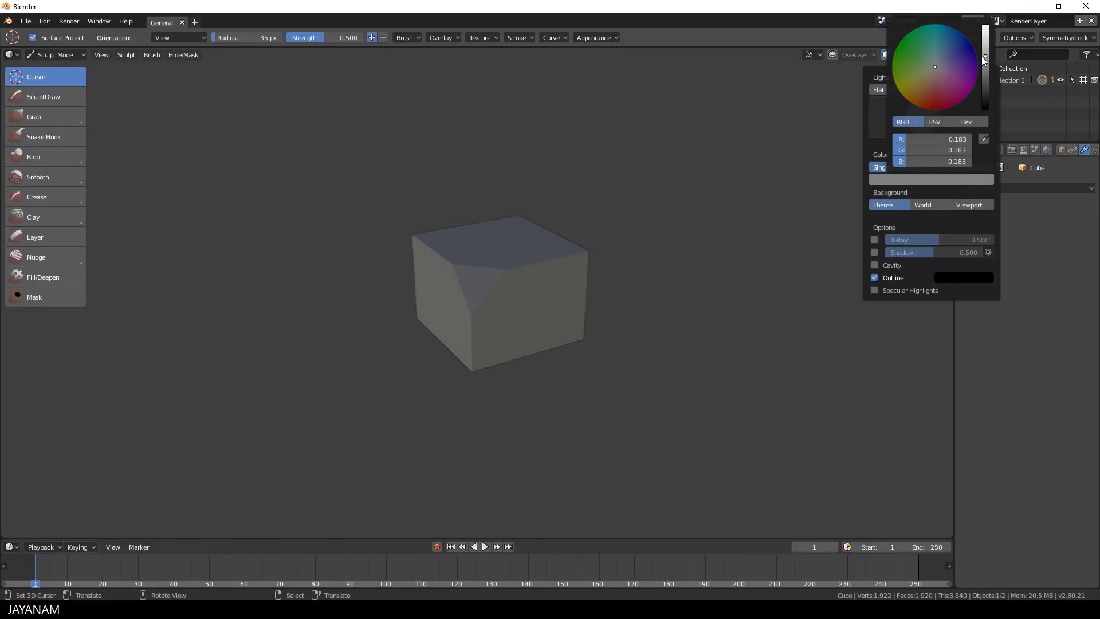
Disable the shading outline and enable Cavity with a ridge of about 1.86 and a valley of about 1.36
left_click(873, 277)
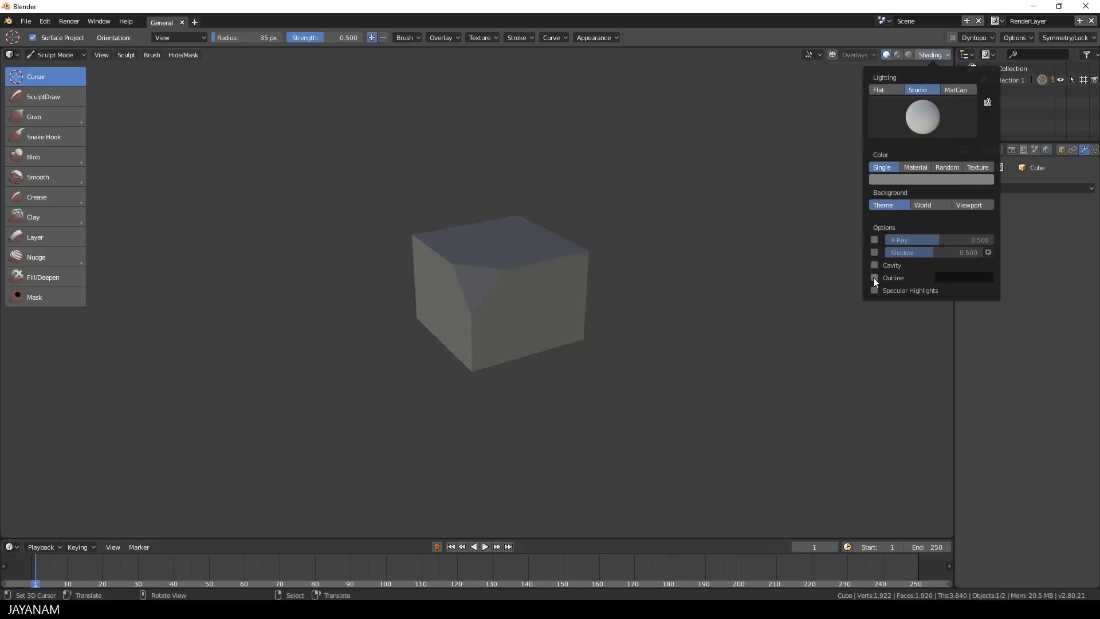
left_click(875, 265)
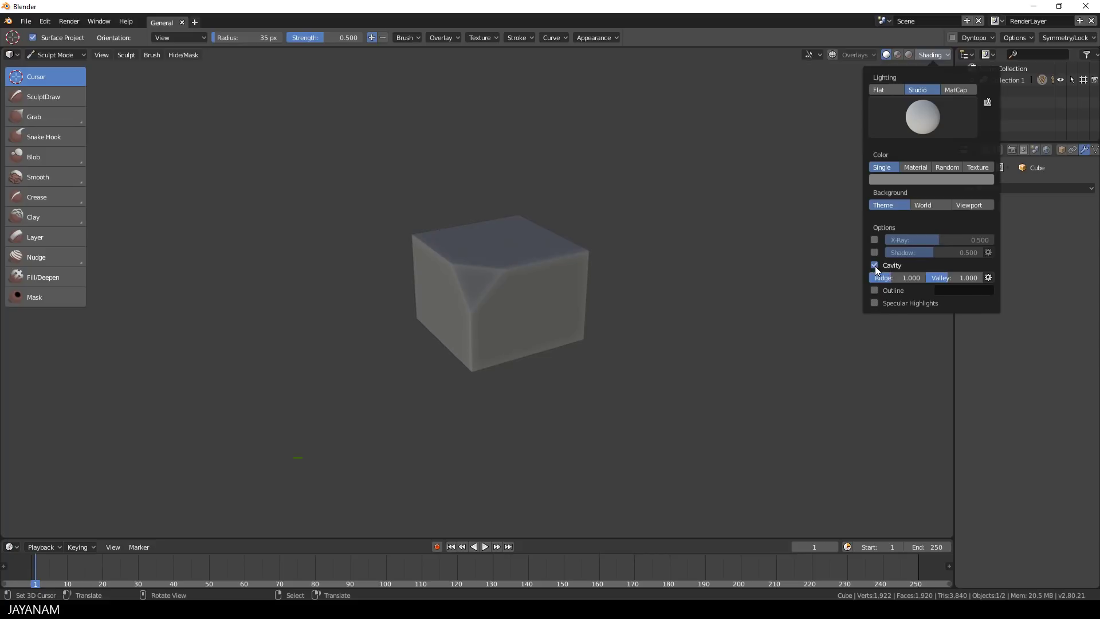
left_click_drag(894, 277, 953, 278)
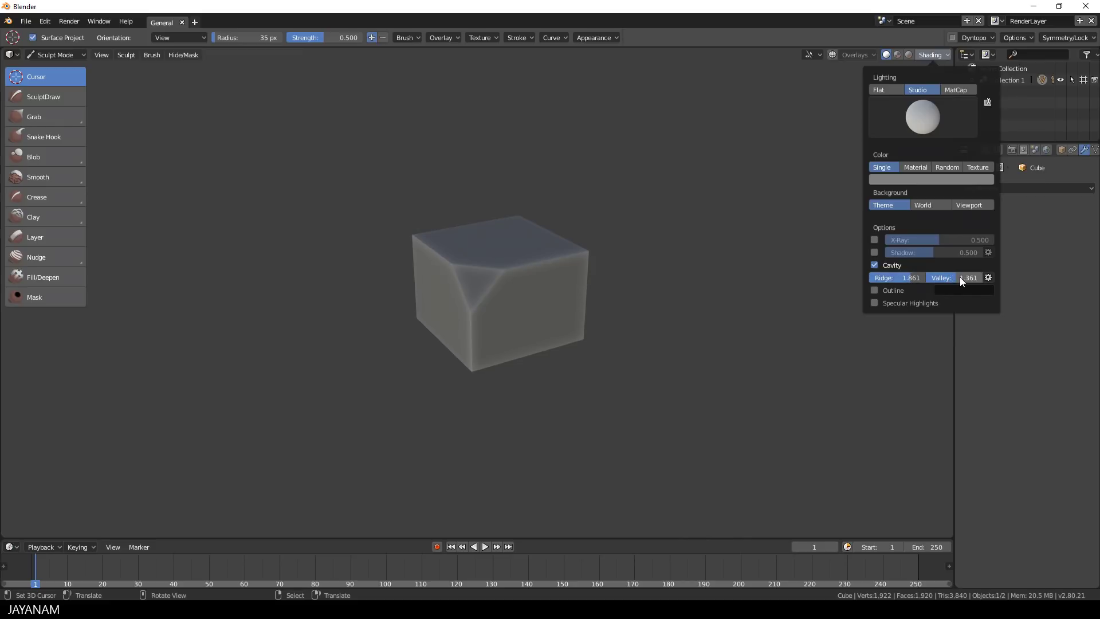
Enable Shadow in the viewport shading and lower its intensity
left_click(874, 252)
left_click_drag(950, 253, 926, 252)
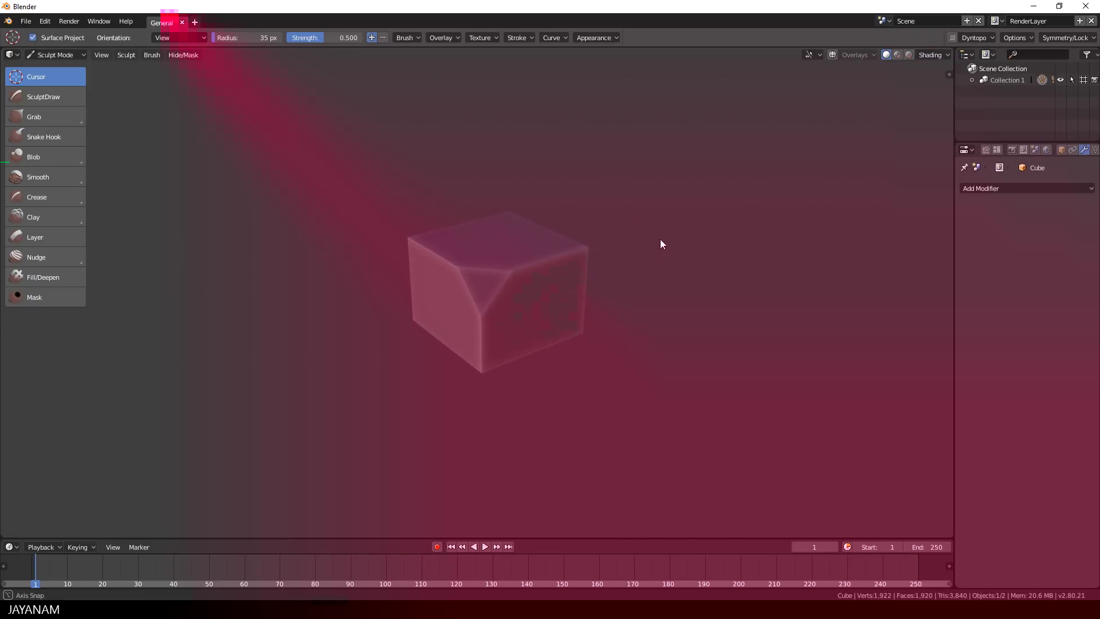
middle_click_drag(687, 245, 669, 224, "shift")
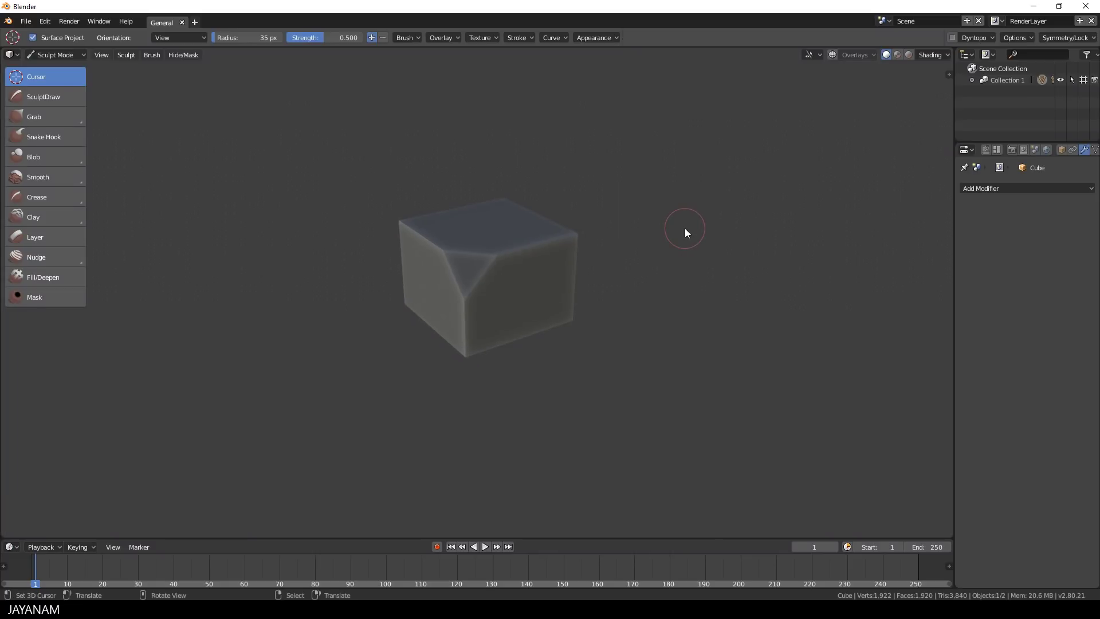
Save the project as stone.blend in the Stones folder
key("ctrl+s")
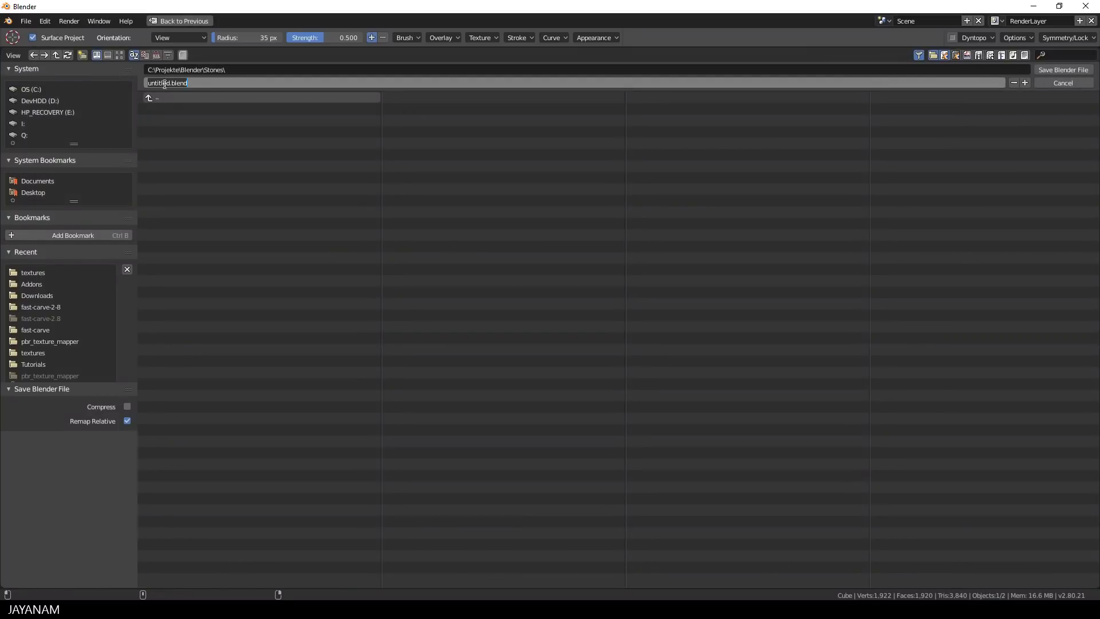
left_click_drag(168, 82, 127, 79)
type("sto")
left_click(1057, 70)
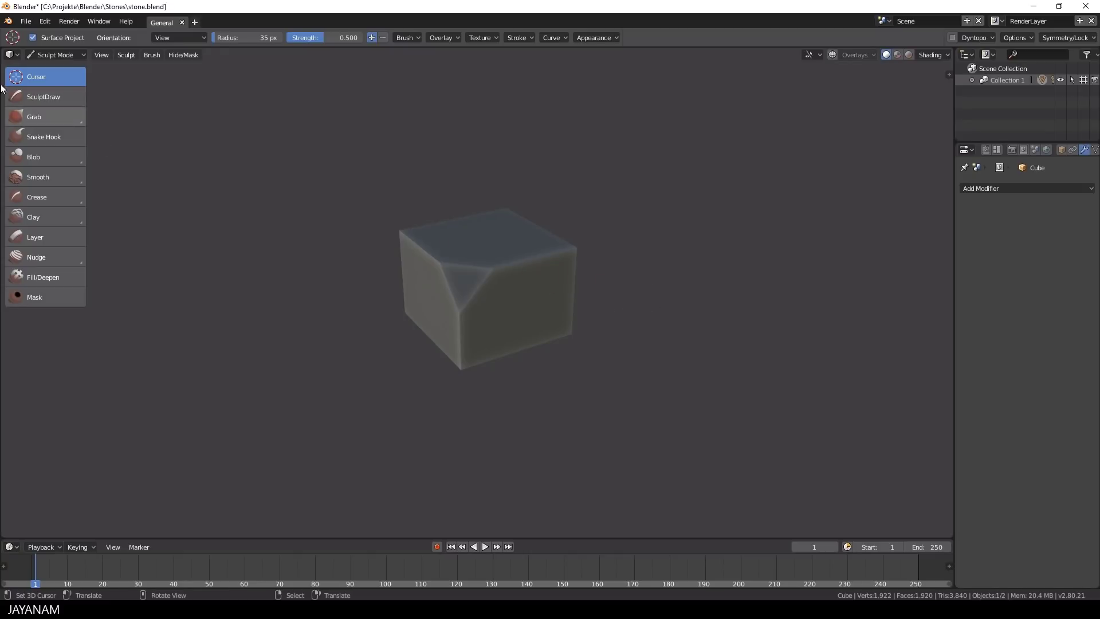
Choose the Flatten/Contrast brush for sculpting
left_click(47, 114)
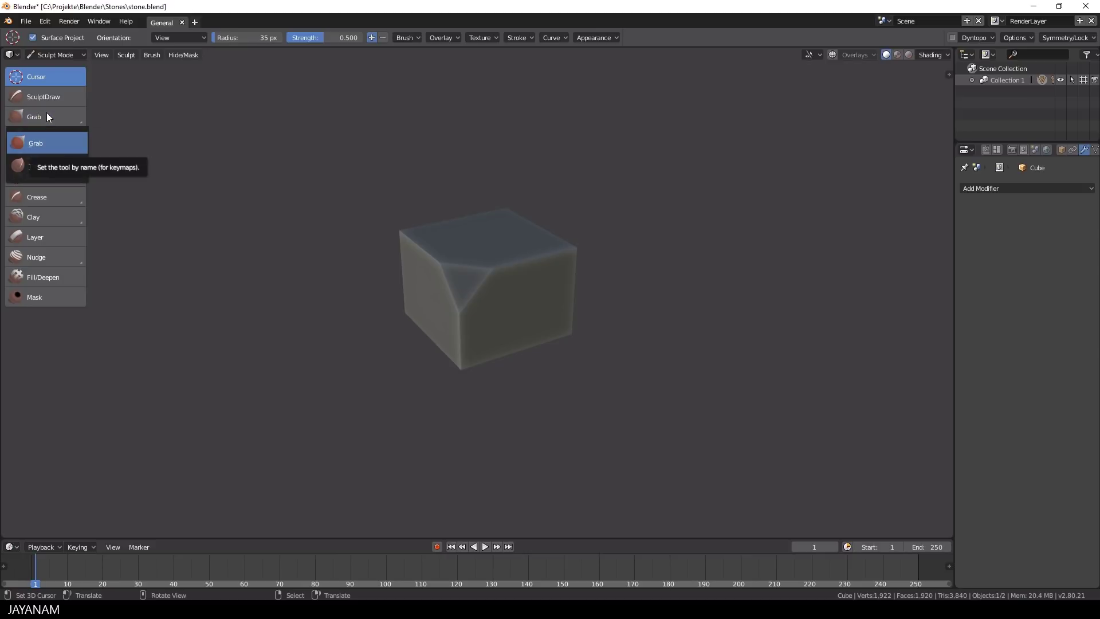
left_click(46, 156)
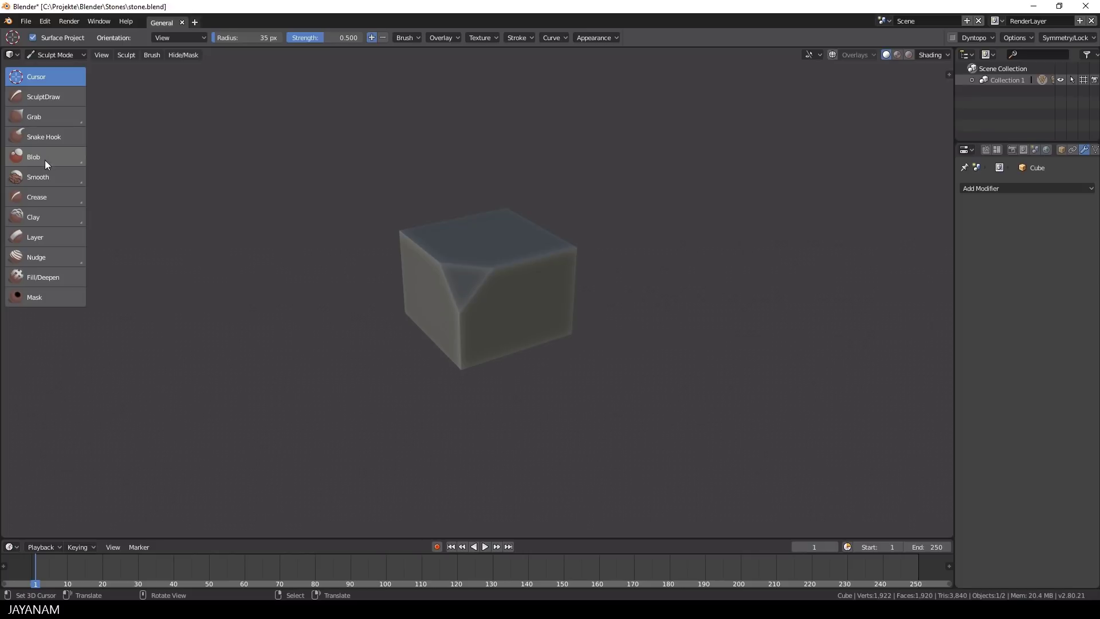
left_click(44, 180)
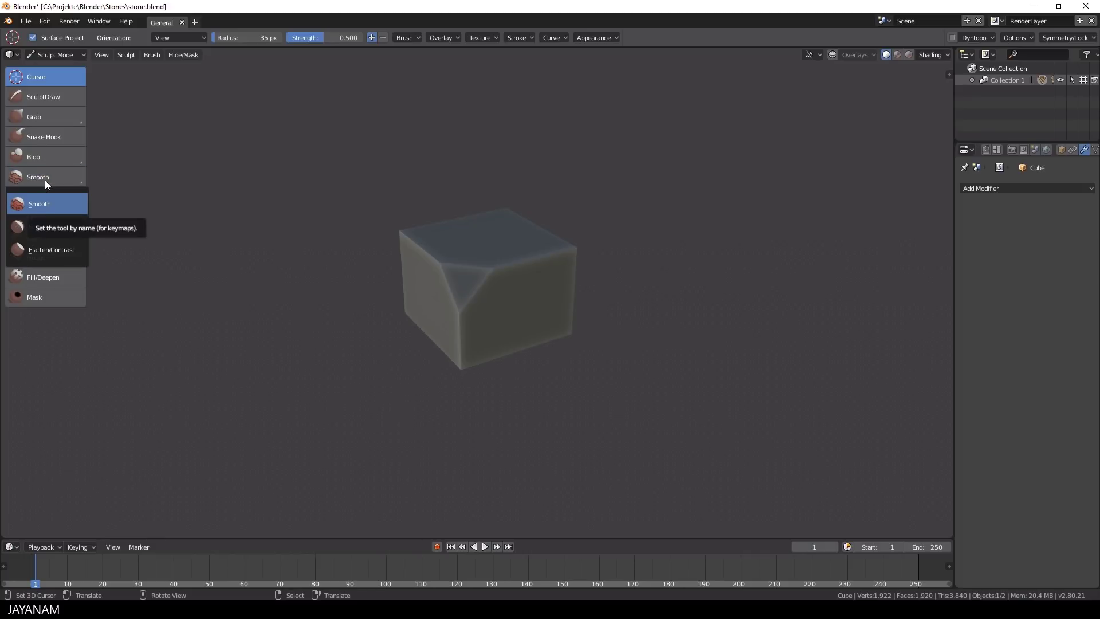
left_click(62, 255)
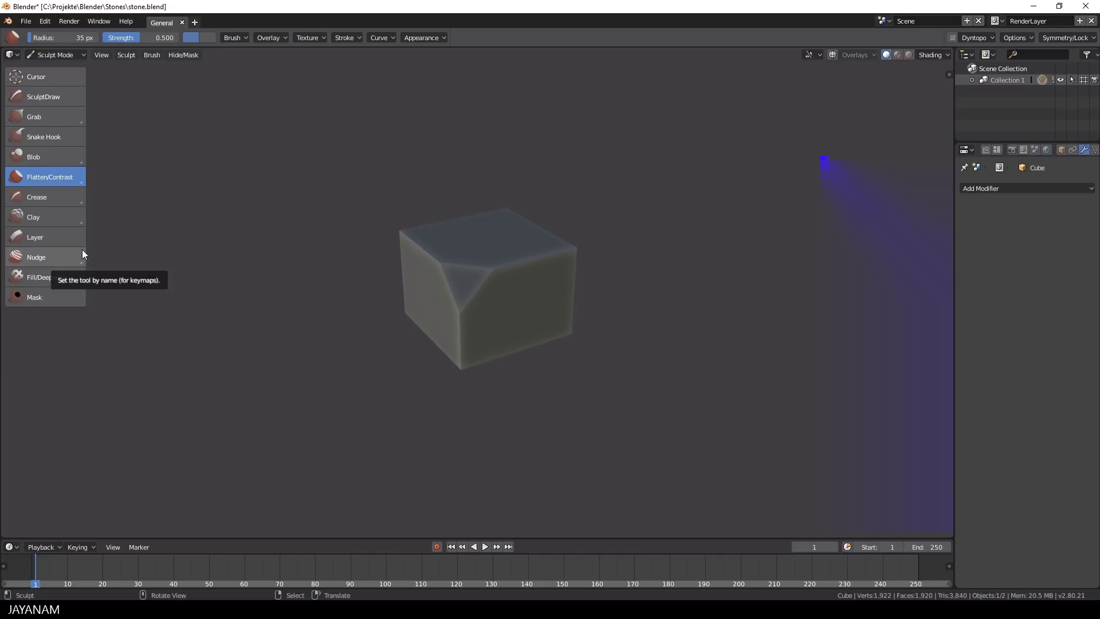
left_click(46, 194)
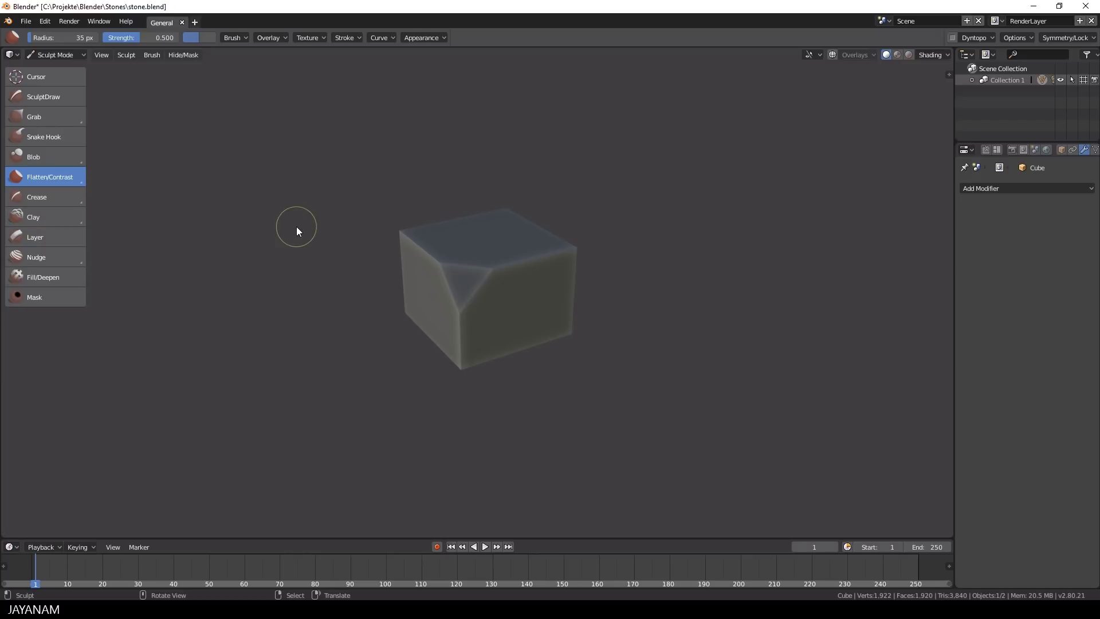
Turn off X symmetry for sculpting
left_click(120, 55)
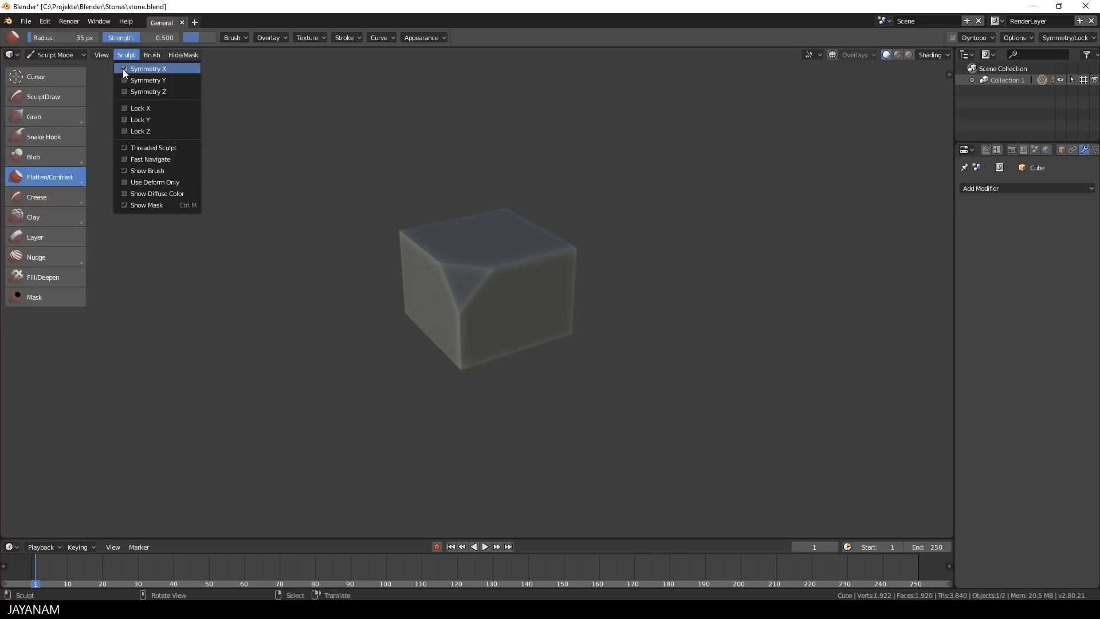
left_click(123, 69)
scroll(473, 256, "up", 3)
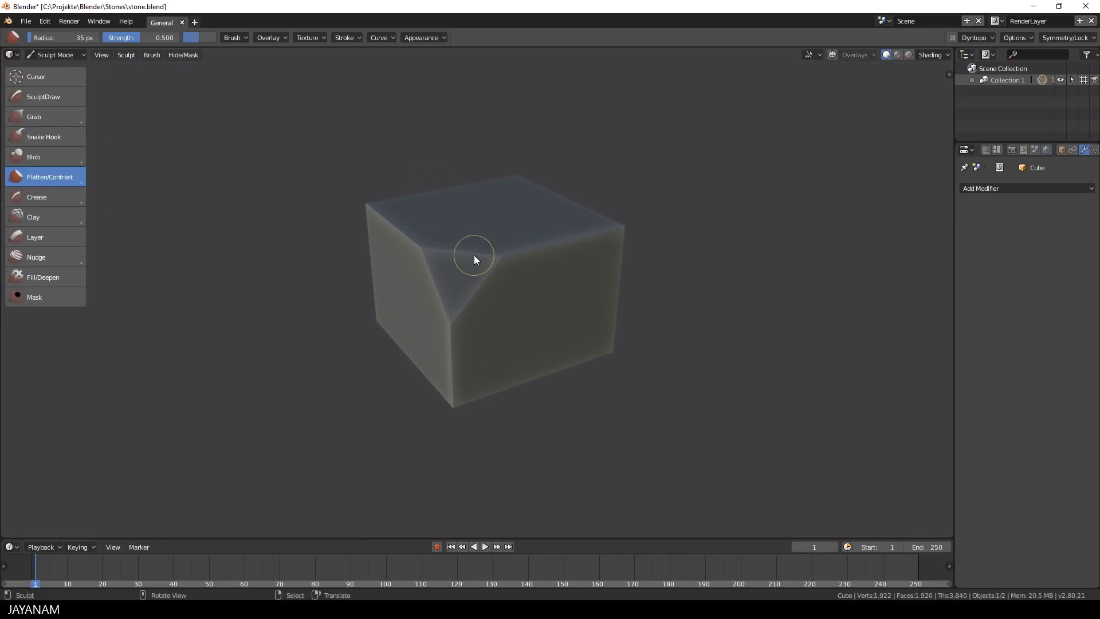
Set the Flatten/Contrast brush radius to 24 px and its strength to about 0.814
key("f")
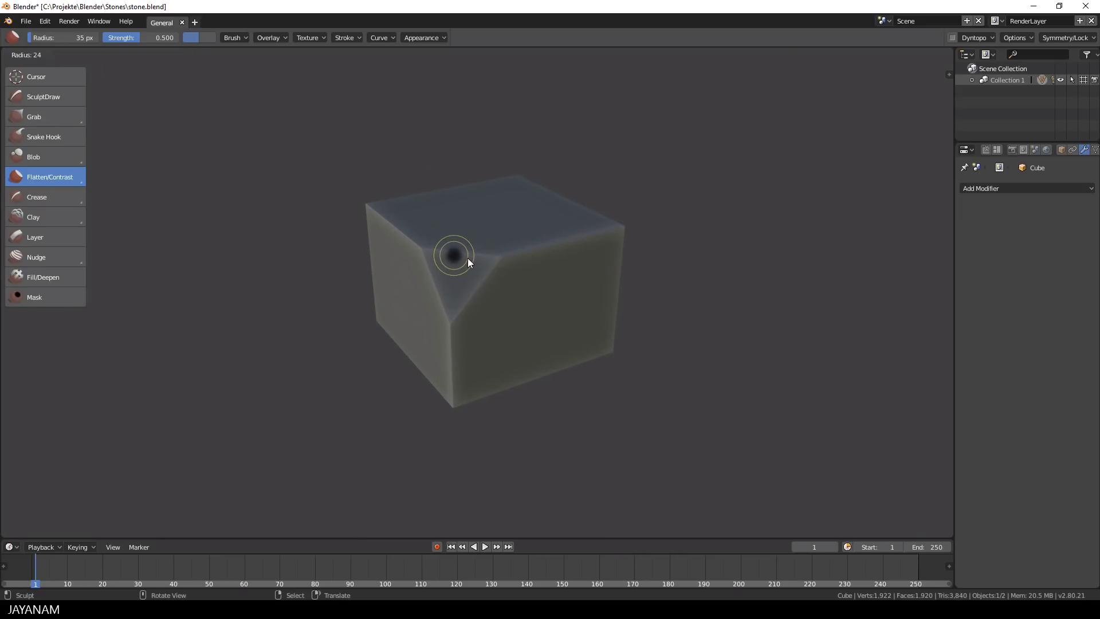
left_click(467, 258)
key("shift+f")
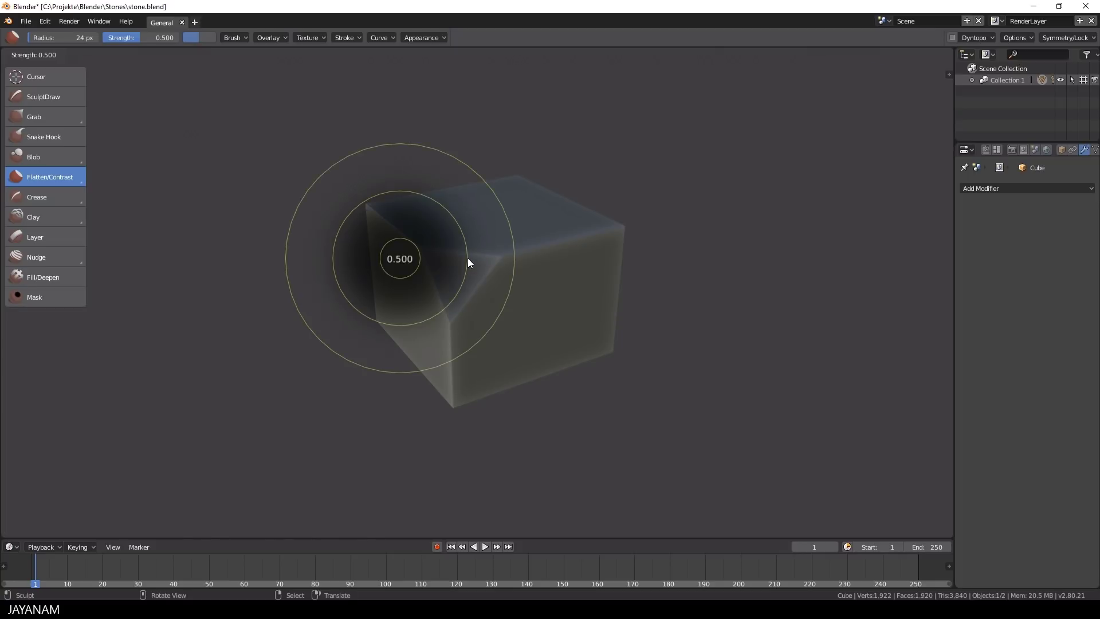
left_click(438, 263)
middle_click_drag(573, 255, 570, 257)
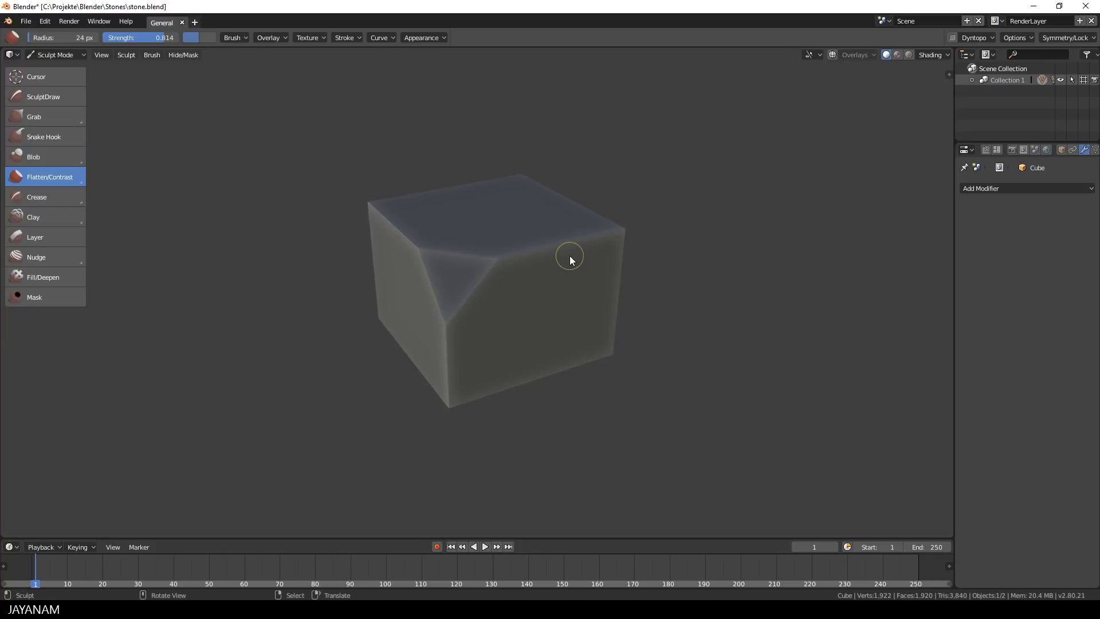
Set the Dyntopo detailing to Constant Detail with a resolution of 100
left_click(990, 40)
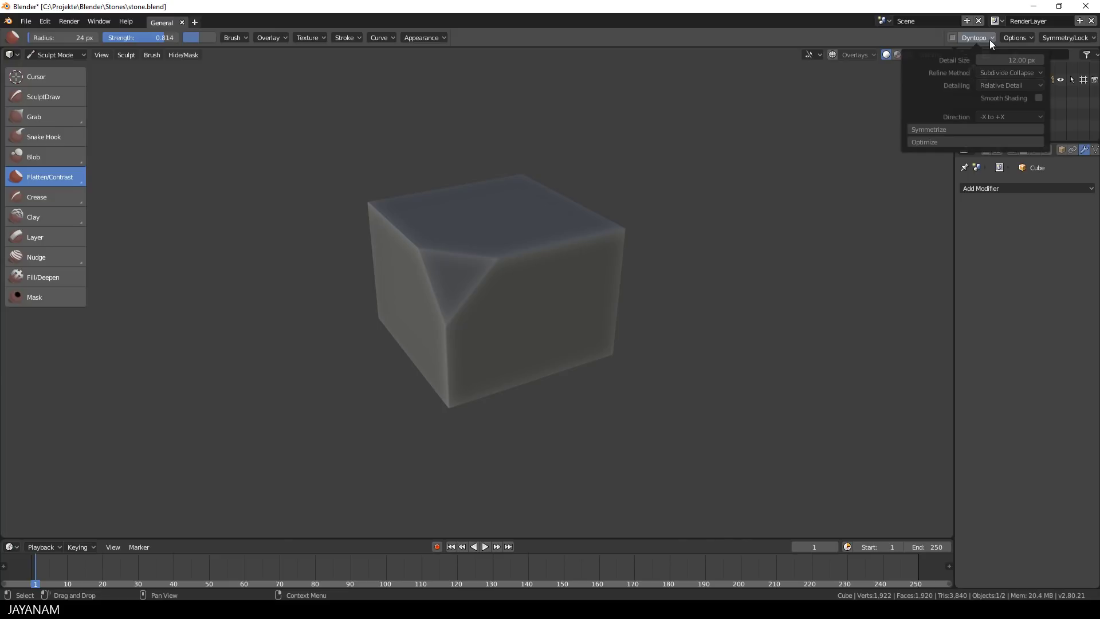
left_click(1004, 85)
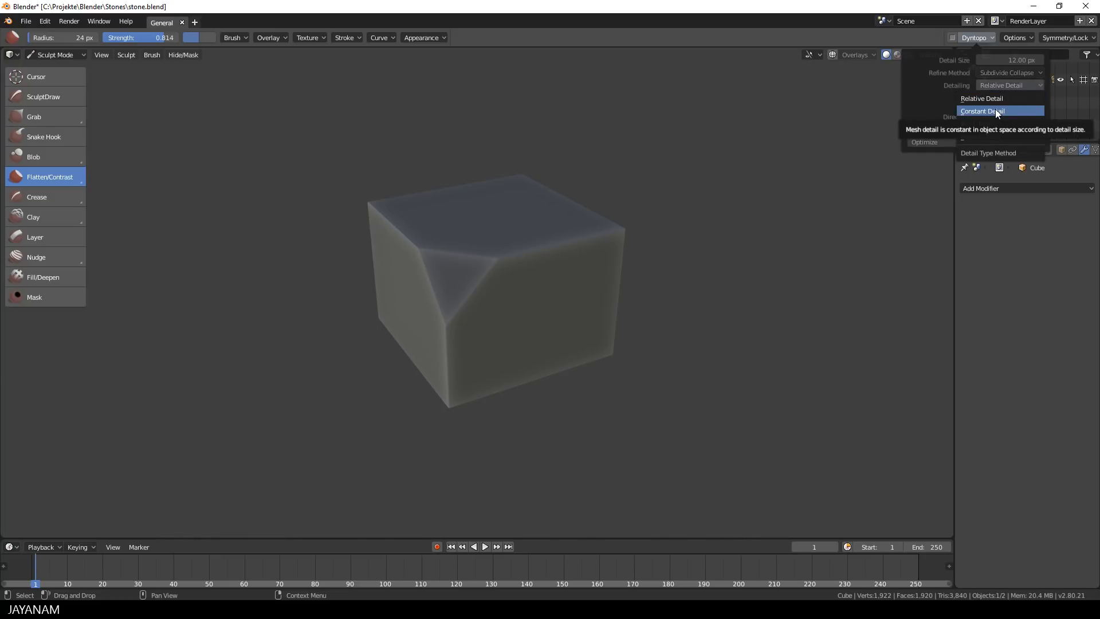
left_click(995, 110)
left_click(977, 63)
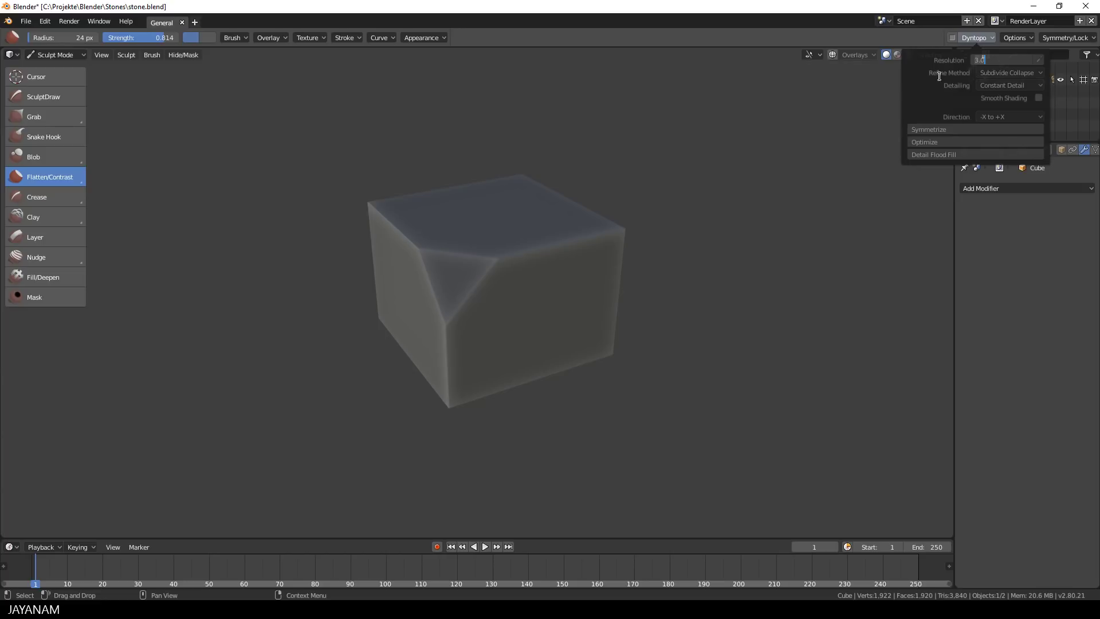
type("100")
key("Return")
Save the project over the existing stone.blend file
middle_click_drag(727, 195, 730, 194)
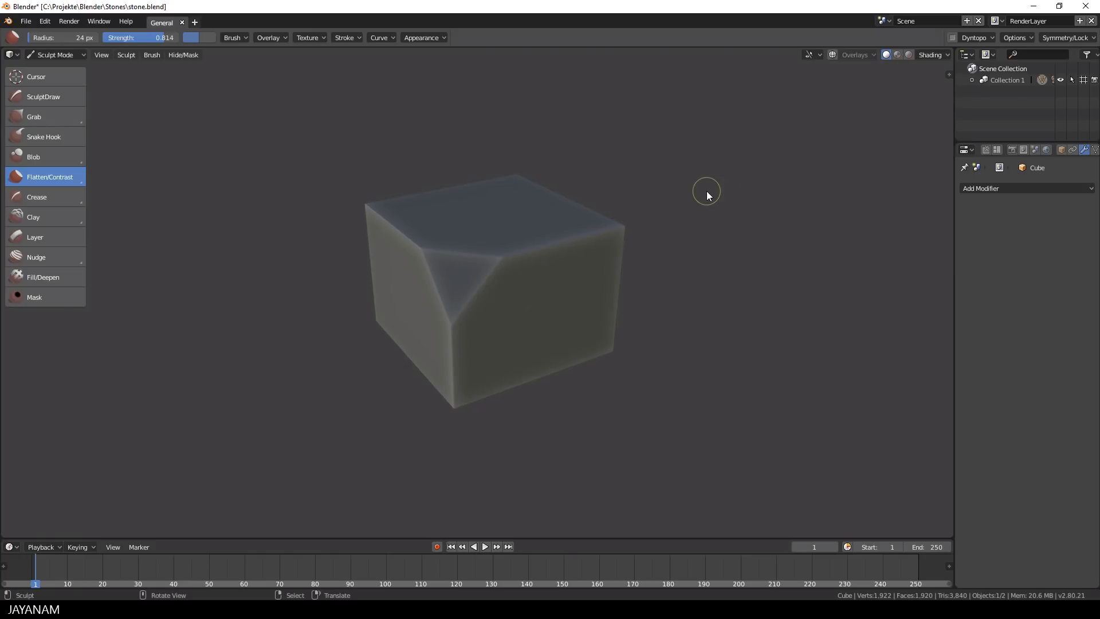
scroll(706, 191, "up", 2)
middle_click_drag(490, 263, 490, 262)
key("ctrl+s")
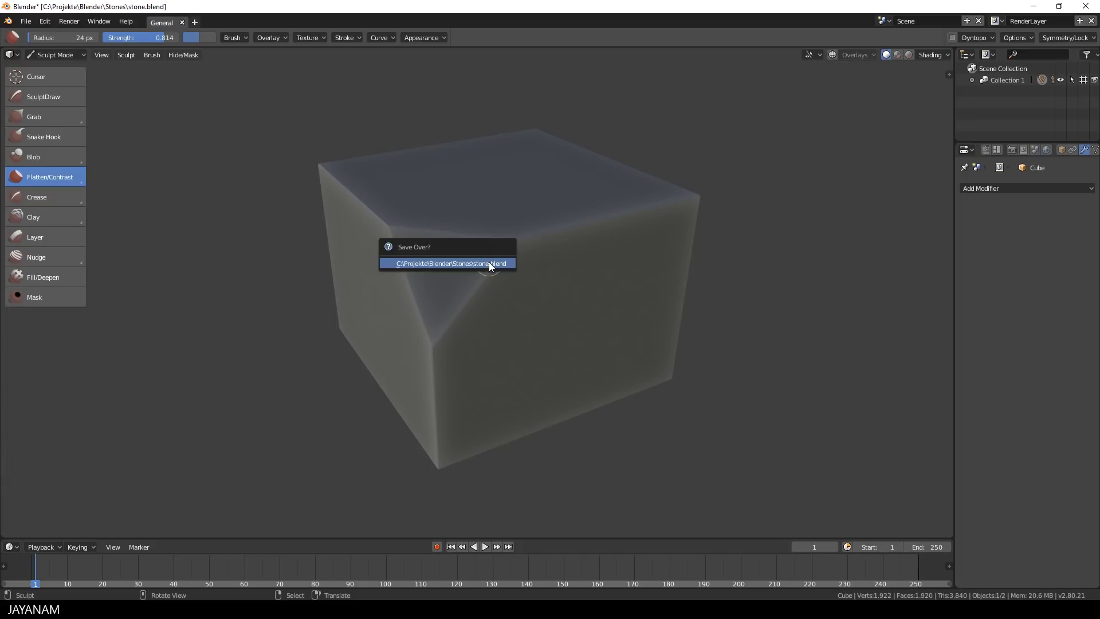
left_click(489, 262)
Enable Dyntopo and flatten the block's top edge running away from the cut corner with back-and-forth strokes
middle_click_drag(607, 315, 591, 321)
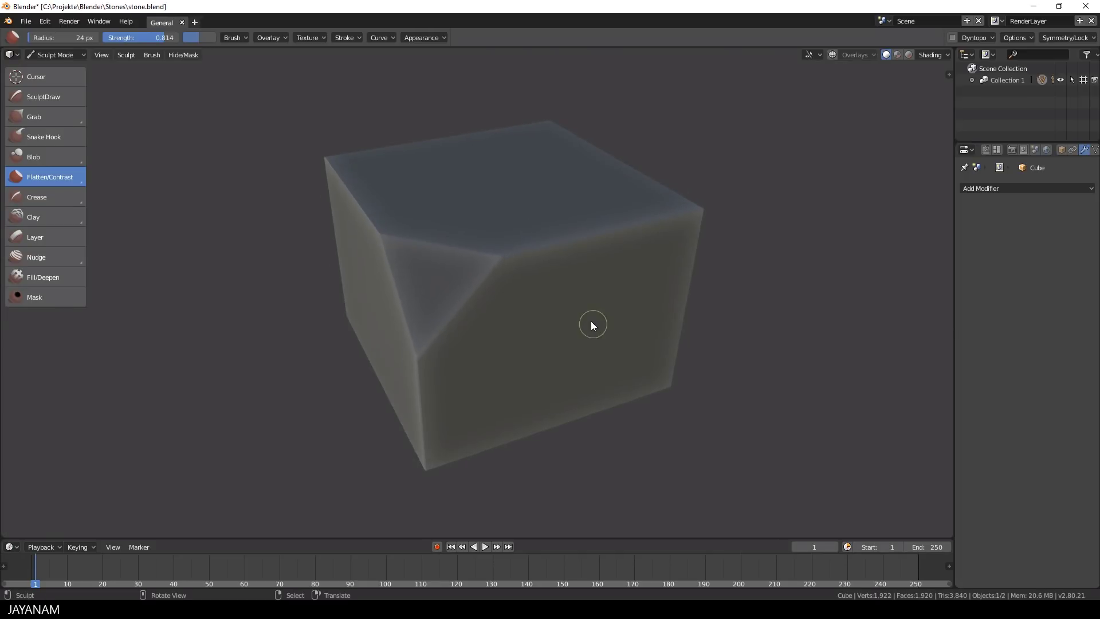
scroll(458, 301, "up", 1)
scroll(504, 269, "up", 3)
middle_click_drag(664, 195, 631, 191)
scroll(630, 196, "down", 2)
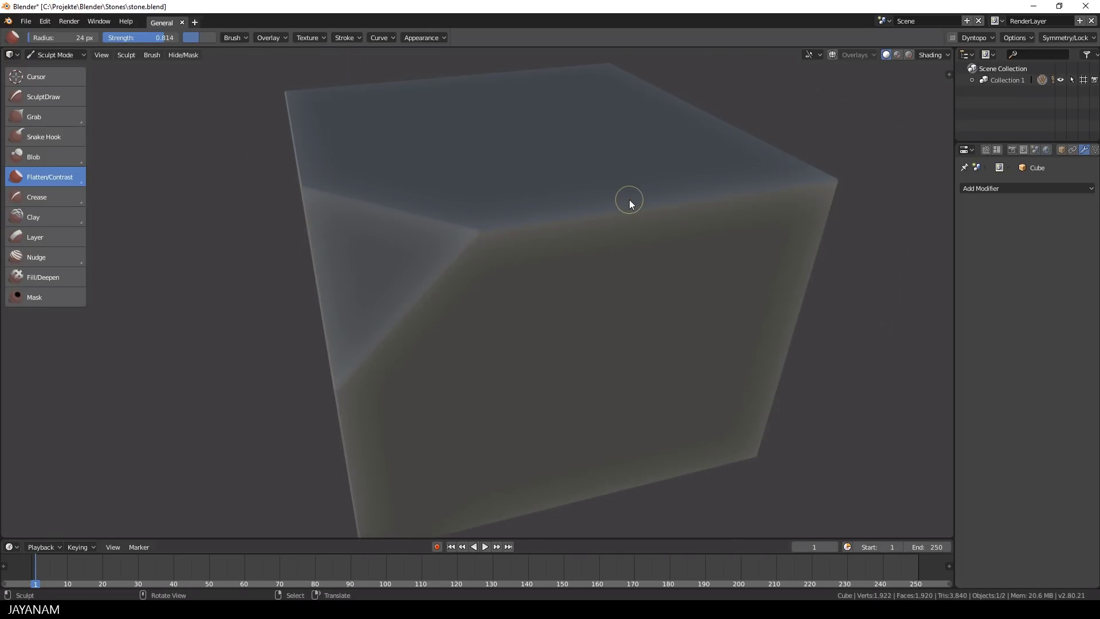
left_click(951, 37)
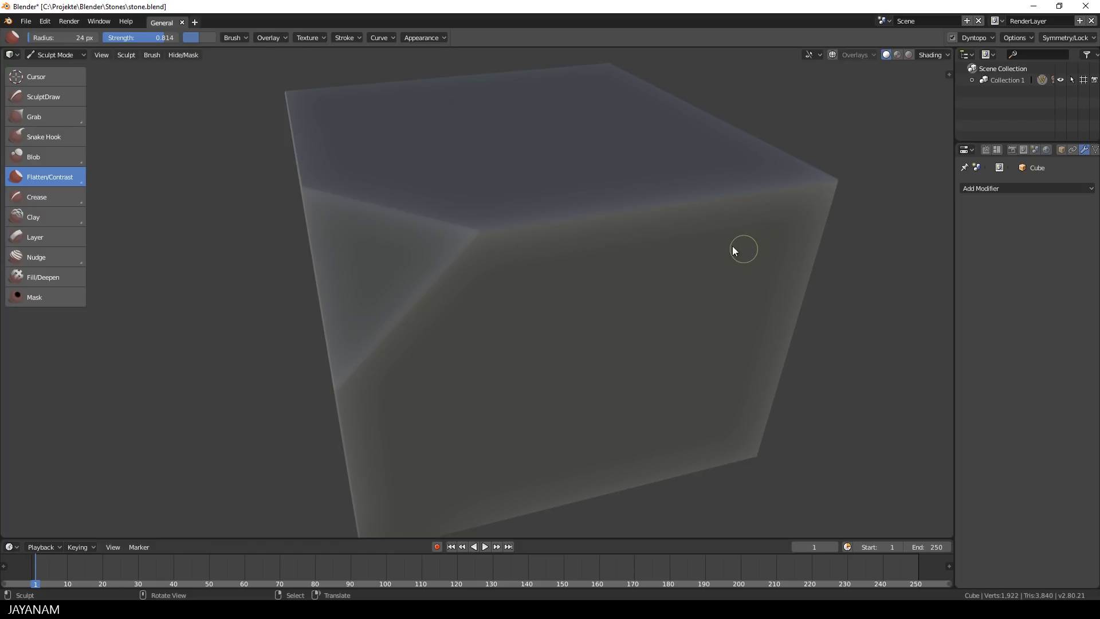
left_click_drag(474, 234, 564, 230)
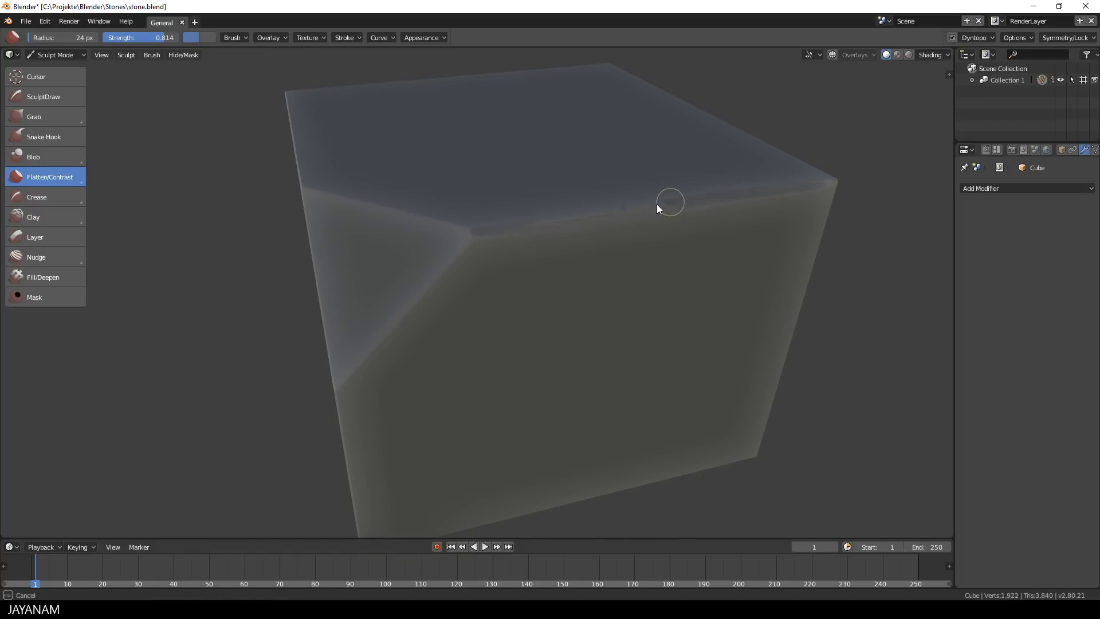
left_click_drag(557, 220, 492, 234)
middle_click_drag(547, 259, 573, 261)
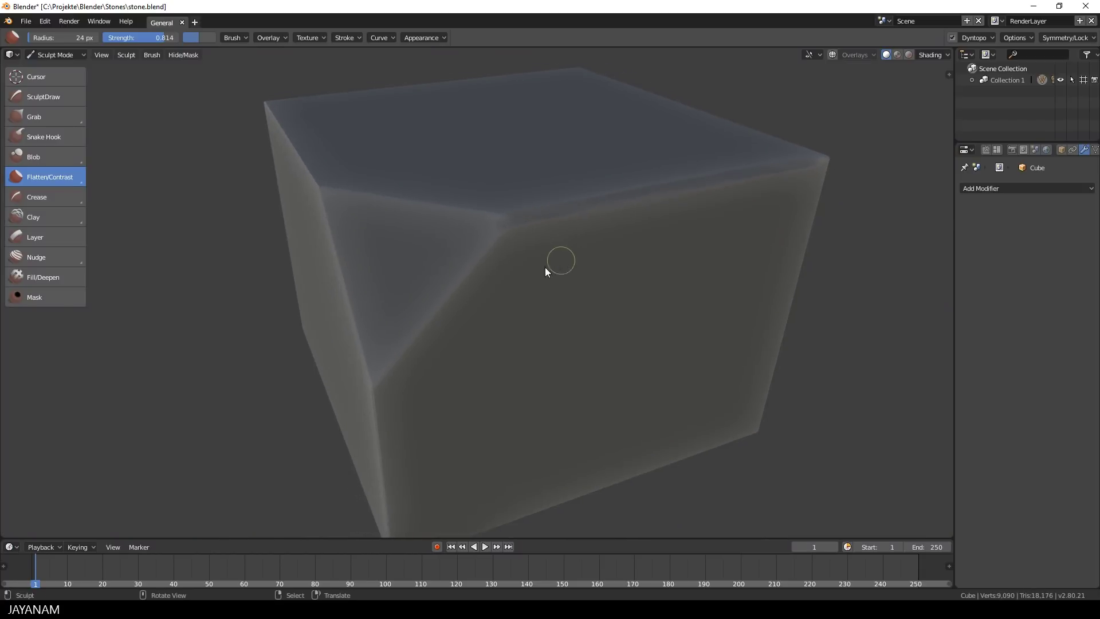
Flatten the slanted edge between the cut corner facet and the adjoining side face, and stroke across the facet's upper edge
left_click_drag(370, 387, 515, 228)
left_click_drag(421, 325, 504, 228)
middle_click_drag(545, 211, 567, 217)
left_click_drag(351, 221, 544, 241)
middle_click_drag(577, 256, 604, 255)
Work around all three edges of the cut corner facet with flattening strokes, setting the brush strength to 0.816
left_click_drag(522, 383, 487, 320)
mouse_move(420, 214)
left_mouse_down()
mouse_move(453, 262)
mouse_move(480, 216)
left_mouse_up()
left_click_drag(581, 226, 607, 201)
left_click_drag(531, 372, 596, 219)
left_click_drag(164, 37, 165, 37)
left_click_drag(441, 204, 426, 209)
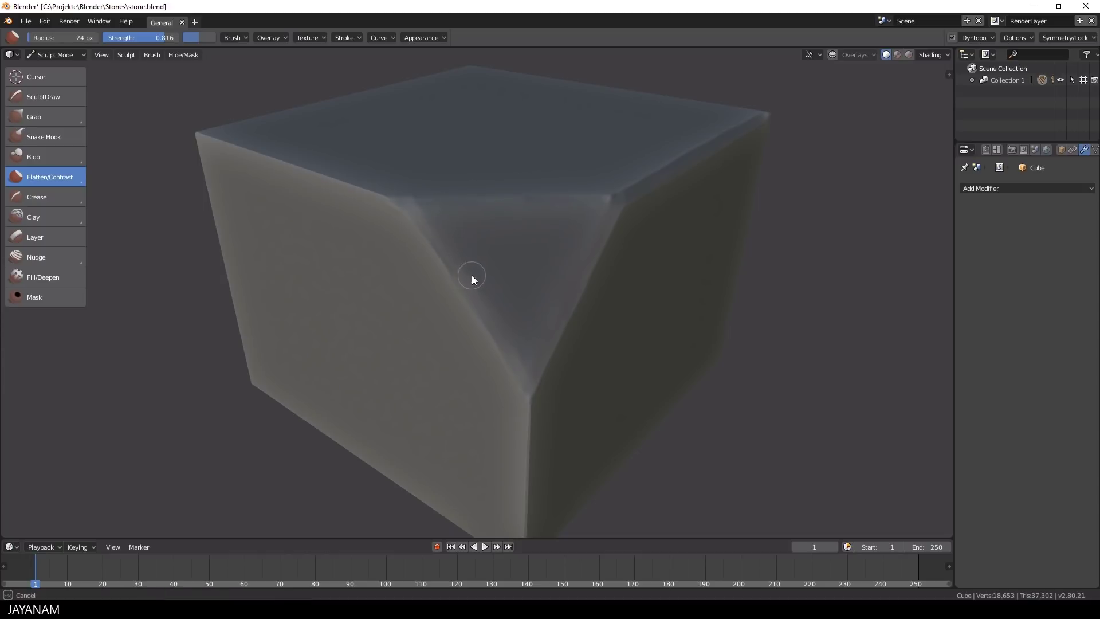
left_click_drag(568, 208, 431, 211)
Enlarge the brush radius to 45 px and flatten the slanted edge on the other side of the cut corner facet
middle_click_drag(508, 273, 562, 294)
scroll(561, 294, "down", 1)
key("f")
left_click(576, 297)
left_click_drag(542, 278, 568, 300)
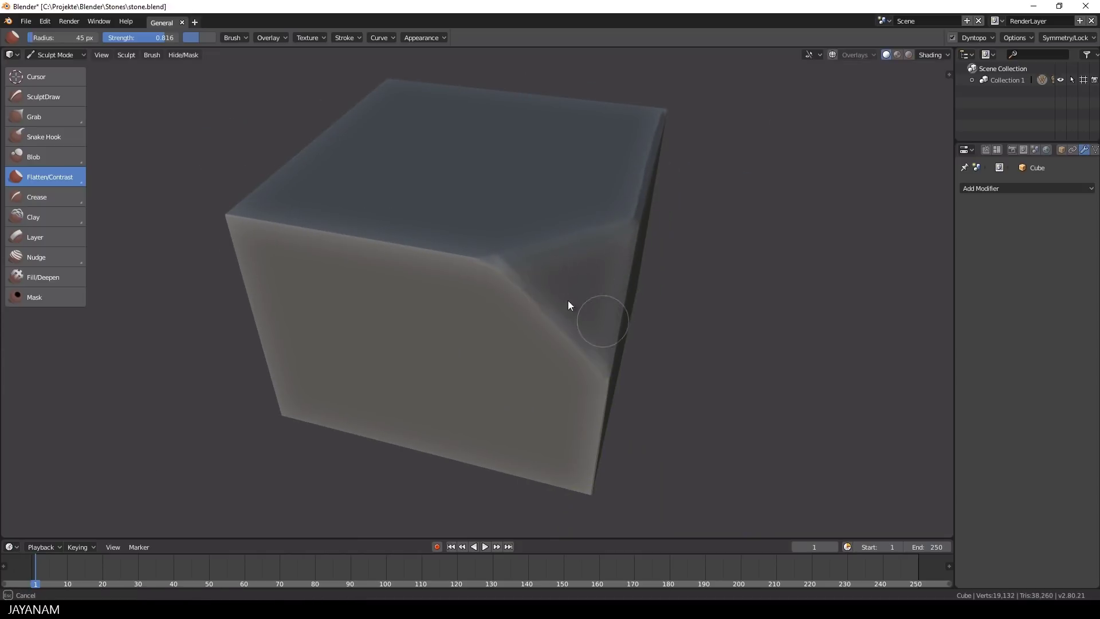
Set the brush radius to 24 px and strength to 0.640, and flatten the block's second top edge beside the cut corner
middle_click_drag(447, 248, 465, 256)
key("f")
left_click(453, 255)
left_click_drag(247, 244, 479, 268)
middle_click_drag(497, 270, 553, 278)
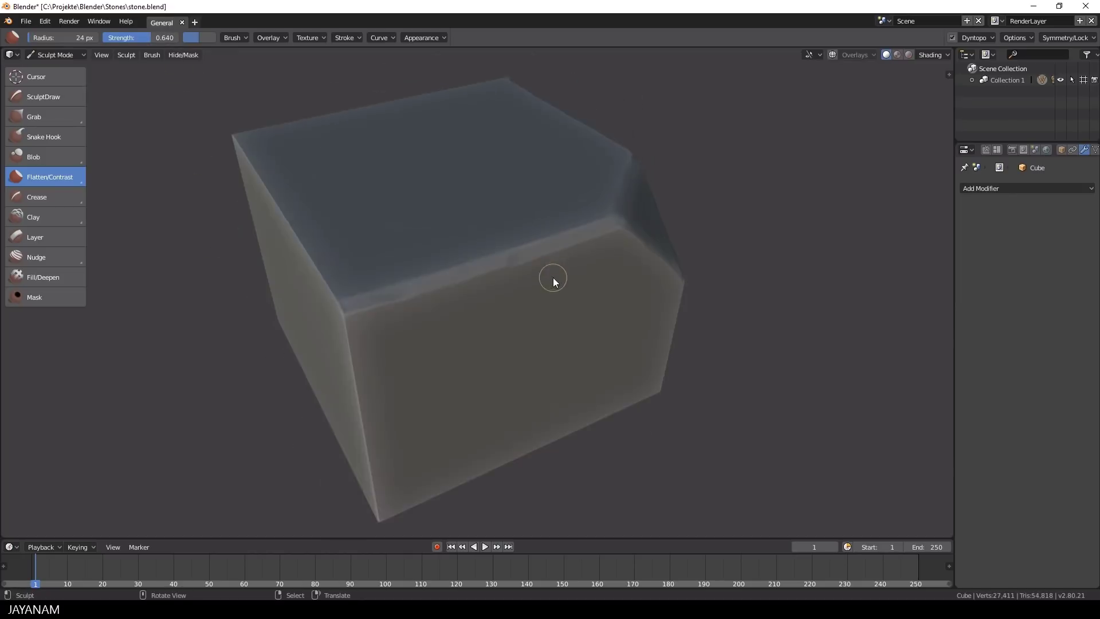
Rework the second top edge, stroking along its length and near the corner at its far end
scroll(553, 278, "up", 1)
middle_click_drag(373, 295, 424, 298)
left_click_drag(511, 344, 475, 321)
scroll(425, 321, "down", 2)
middle_click_drag(426, 321, 487, 322)
mouse_move(351, 318)
left_mouse_down()
mouse_move(315, 329)
mouse_move(633, 290)
left_mouse_up()
Chip away the sharp top corner at the far end of the second flattened edge
middle_click_drag(296, 335, 362, 344)
scroll(401, 361, "up", 2)
left_click_drag(463, 390, 451, 395)
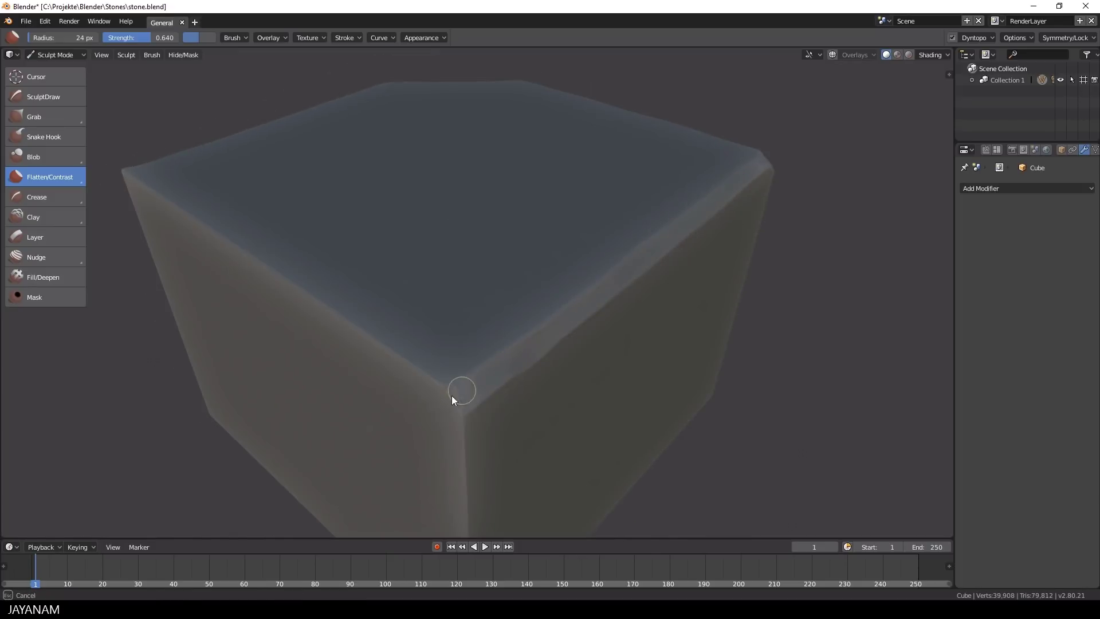
scroll(451, 404, "down", 2)
middle_click_drag(445, 386, 582, 372)
left_click(489, 325)
Flatten the next top edge on the back of the block
middle_click_drag(550, 322, 524, 322)
scroll(524, 323, "up", 1)
left_click_drag(417, 358, 665, 275)
middle_click_drag(665, 275, 651, 296)
scroll(650, 297, "down", 3)
middle_click_drag(550, 315, 647, 285)
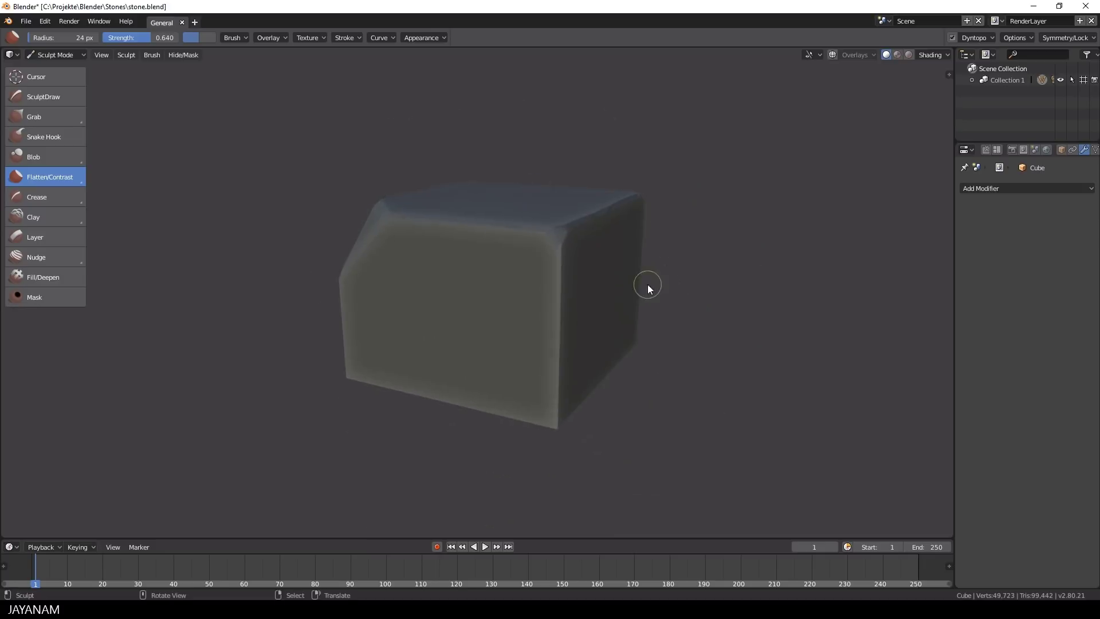
Flatten the remaining top edge and wear down a vertical edge on the back of the block
middle_click_drag(590, 258, 636, 271)
scroll(636, 266, "up", 2)
mouse_move(636, 243)
left_mouse_down()
mouse_move(477, 247)
mouse_move(668, 257)
left_mouse_up()
middle_click_drag(722, 253, 647, 209)
mouse_move(590, 215)
left_mouse_down()
mouse_move(593, 109)
mouse_move(570, 363)
left_mouse_up()
Flatten a bottom edge of the block and the neighbouring vertical edge
mouse_move(570, 363)
middle_mouse_down()
mouse_move(589, 343)
mouse_move(383, 352)
mouse_move(397, 355)
middle_mouse_up()
mouse_move(360, 316)
left_mouse_down()
mouse_move(625, 337)
mouse_move(538, 338)
left_mouse_up()
middle_click_drag(377, 325, 443, 342)
left_click_drag(447, 144, 443, 309)
Continue around the block, flattening the next bottom edge and another vertical edge
mouse_move(443, 314)
middle_mouse_down()
mouse_move(558, 302)
mouse_move(553, 290)
middle_mouse_up()
left_click_drag(418, 307, 581, 309)
middle_click_drag(581, 310, 504, 287)
mouse_move(510, 212)
left_mouse_down()
mouse_move(500, 366)
mouse_move(510, 329)
mouse_move(488, 336)
left_mouse_up()
middle_click_drag(432, 266, 514, 277)
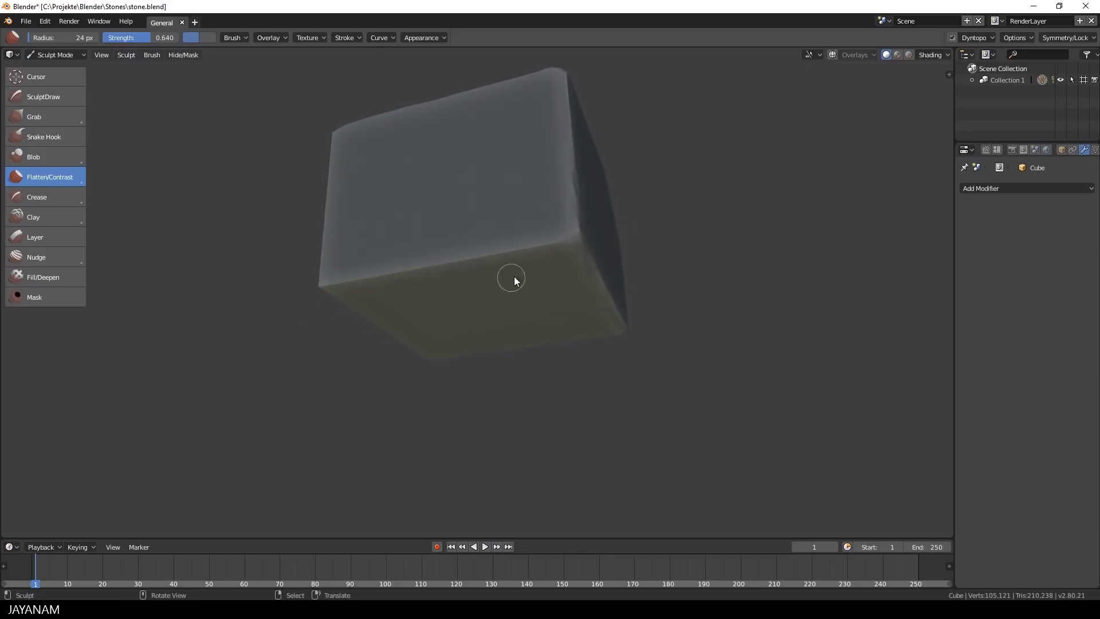
Flatten the two remaining bottom edges along the underside of the block
mouse_move(288, 286)
middle_mouse_down()
mouse_move(455, 250)
mouse_move(459, 307)
middle_mouse_up()
left_click_drag(459, 307, 685, 310)
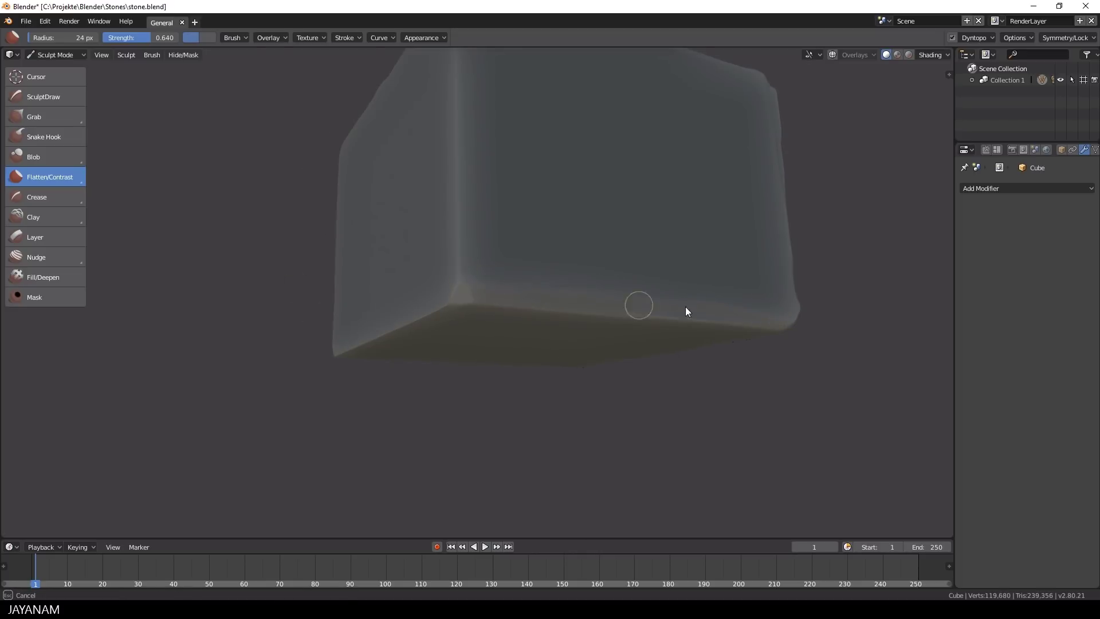
middle_click_drag(685, 309, 690, 240)
left_click_drag(690, 239, 327, 302)
Wear down the remaining sharp vertical edge of the block with downward flattening strokes
mouse_move(327, 302)
middle_mouse_down()
mouse_move(483, 287)
mouse_move(518, 248)
mouse_move(519, 260)
middle_mouse_up()
left_click_drag(515, 160, 519, 298)
middle_click_drag(520, 298, 523, 307)
scroll(518, 229, "down", 1)
scroll(517, 121, "up", 1)
middle_click_drag(522, 121, 541, 142, "shift")
left_click_drag(541, 142, 545, 294)
Roughen the cut corner facet's edges up close, raising the brush strength to 0.720
scroll(545, 295, "down", 5)
mouse_move(544, 295)
middle_mouse_down()
mouse_move(418, 338)
mouse_move(321, 310)
middle_mouse_up()
scroll(321, 309, "up", 6)
left_click_drag(201, 186, 244, 229)
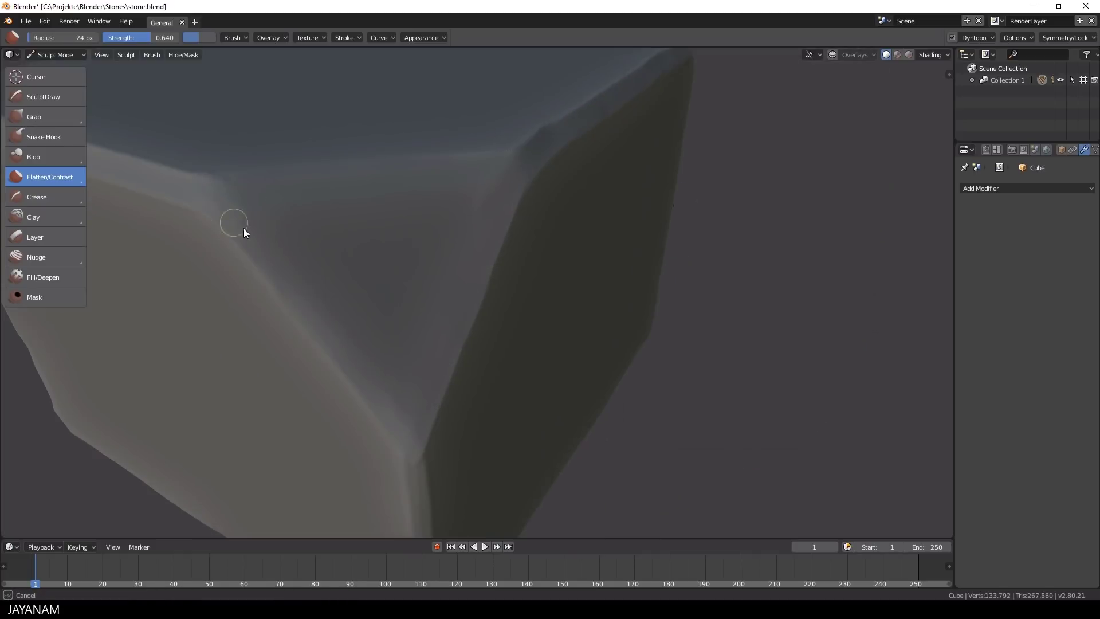
middle_click_drag(530, 137, 504, 215)
mouse_move(504, 215)
left_mouse_down()
mouse_move(471, 188)
mouse_move(446, 198)
left_mouse_up()
middle_click_drag(360, 261, 319, 270)
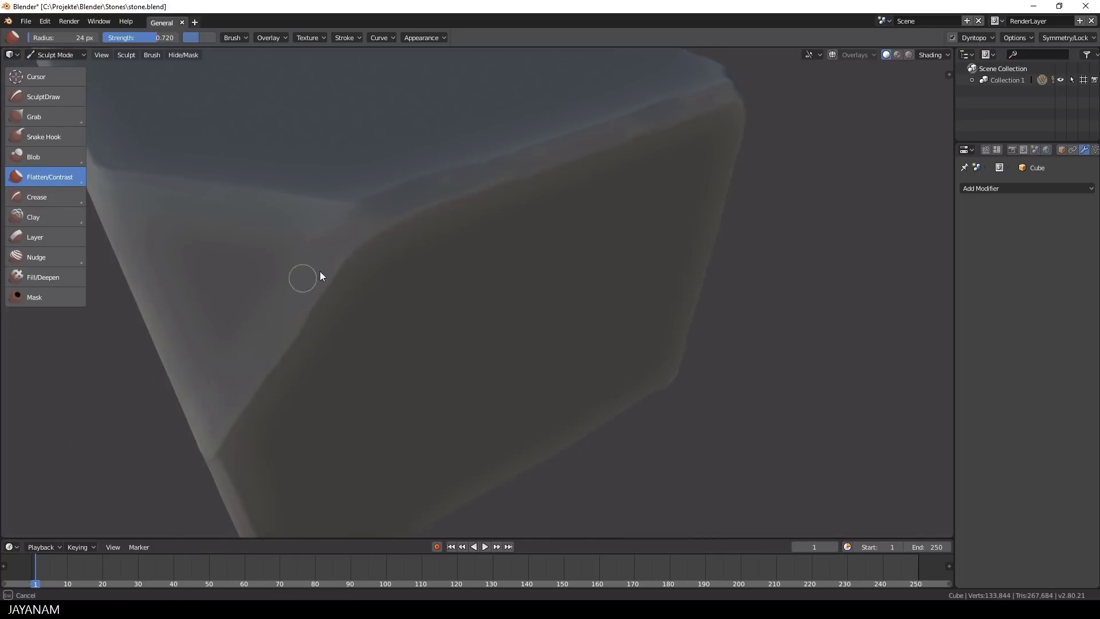
Add uneven flattening strokes to the cut corner region and along the adjoining top edge
scroll(344, 273, "down", 5)
middle_click_drag(389, 299, 373, 184)
mouse_move(373, 184)
left_mouse_down()
mouse_move(336, 278)
mouse_move(298, 257)
left_mouse_up()
scroll(580, 277, "down", 3)
mouse_move(580, 276)
middle_mouse_down()
mouse_move(632, 249)
mouse_move(711, 243)
middle_mouse_up()
scroll(390, 199, "up", 2)
mouse_move(390, 199)
left_mouse_down()
mouse_move(434, 214)
mouse_move(328, 191)
left_mouse_up()
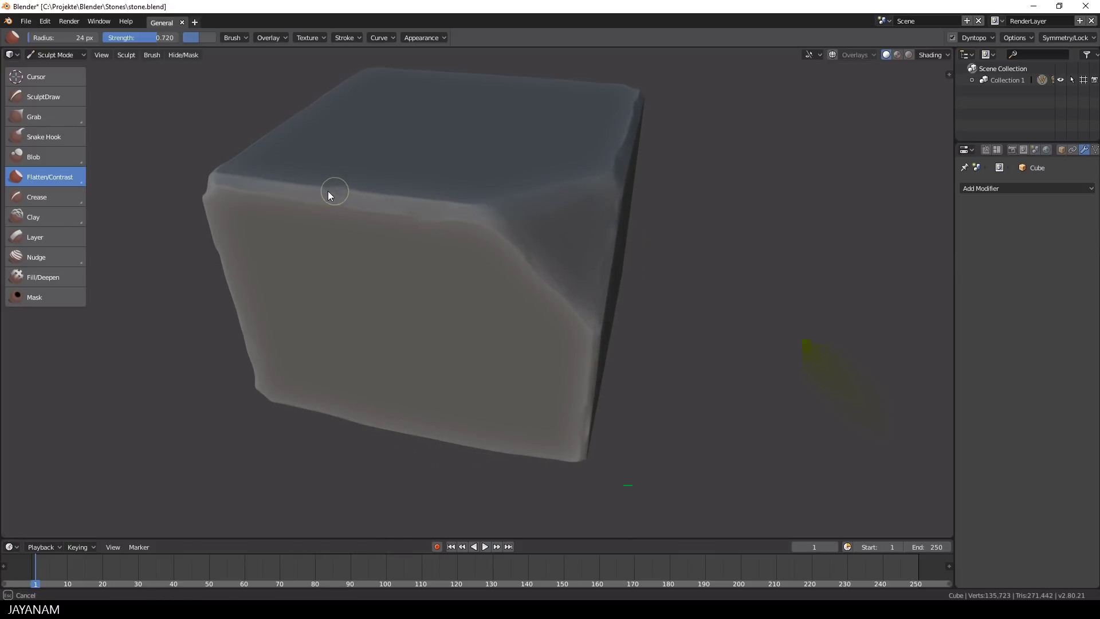
Refine the top edge and the slanted edge of the cut corner facet with close-up flattening strokes
scroll(410, 218, "down", 5)
scroll(577, 190, "up", 5)
mouse_move(410, 216)
middle_mouse_down()
mouse_move(576, 190)
mouse_move(603, 220)
middle_mouse_up()
scroll(603, 220, "up", 4)
mouse_move(603, 220)
left_mouse_down()
mouse_move(697, 200)
mouse_move(561, 206)
left_mouse_up()
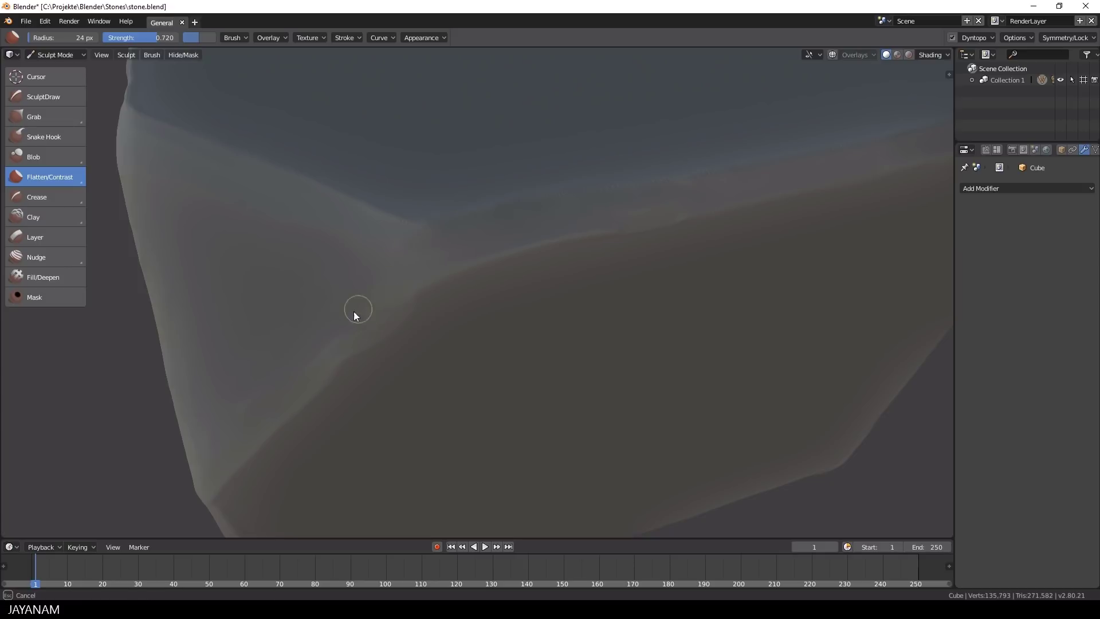
left_click_drag(354, 313, 356, 316)
Add a final flattening stroke to the worn edge near the cut corner
scroll(356, 320, "down", 6)
middle_click_drag(356, 321, 324, 321)
scroll(325, 320, "up", 4)
mouse_move(325, 321)
left_mouse_down()
mouse_move(315, 194)
mouse_move(331, 198)
left_mouse_up()
Choose the SculptDraw brush and set its strength to 1.000 and its radius to 13 px
scroll(602, 232, "down", 4)
mouse_move(602, 232)
middle_mouse_down()
mouse_move(676, 268)
mouse_move(624, 270)
middle_mouse_up()
left_click(46, 97)
scroll(401, 241, "up", 2)
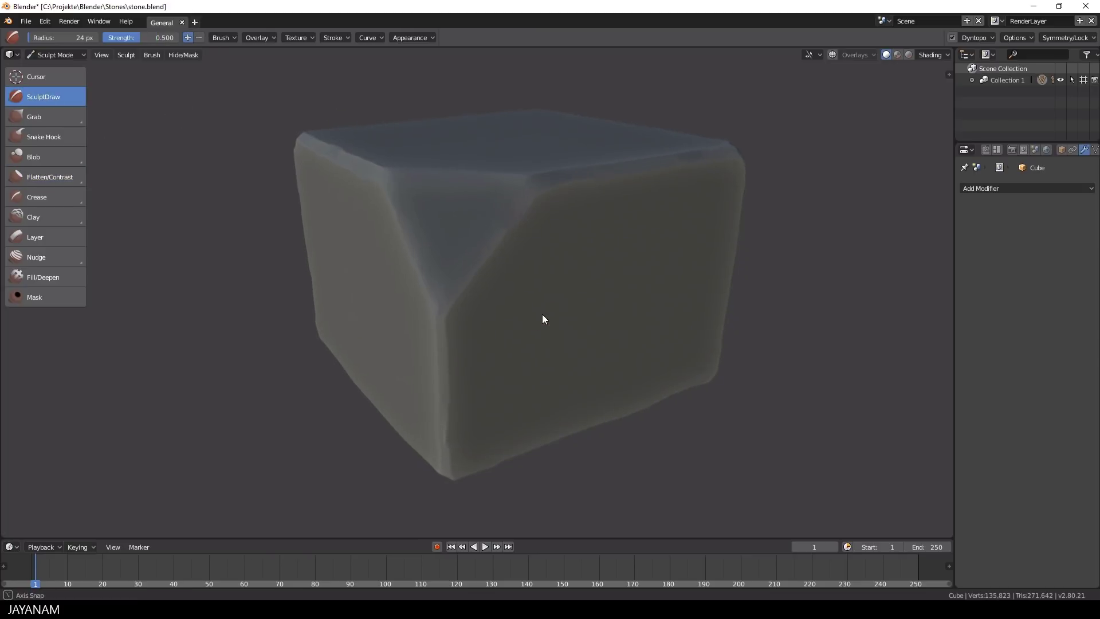
middle_click_drag(543, 319, 508, 442)
scroll(516, 422, "up", 3)
left_click_drag(141, 38, 184, 42)
scroll(447, 424, "down", 3)
key("f")
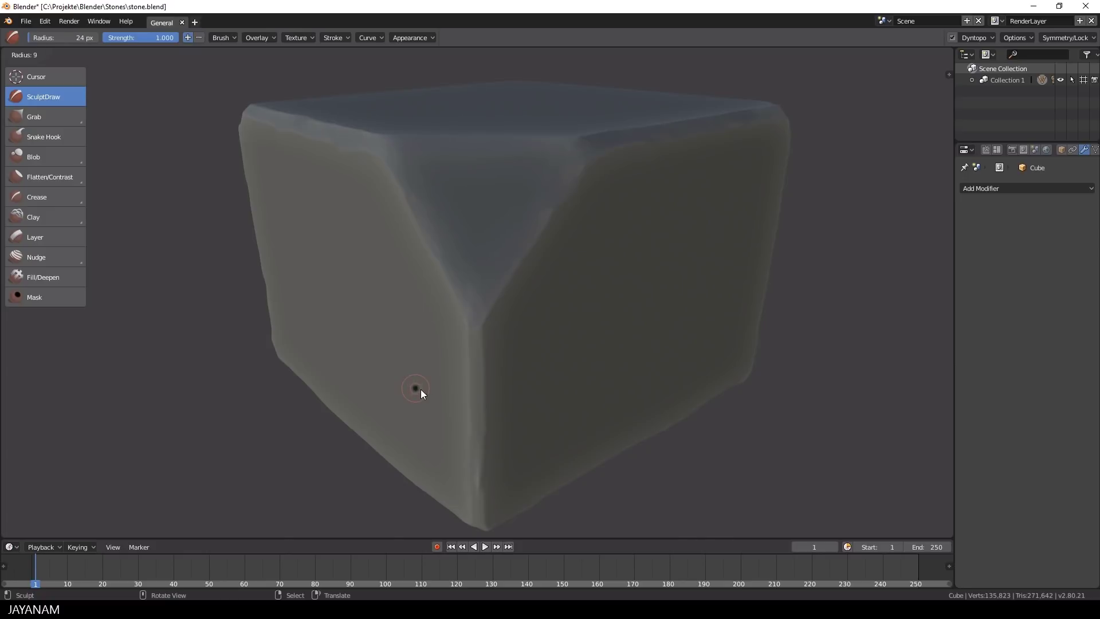
left_click(424, 380)
Carve a jagged crack across the vertical edge below the cut corner, reducing the brush strength to 0.944 for the follow-up strokes
mouse_move(416, 374)
left_mouse_down()
mouse_move(450, 406)
mouse_move(499, 415)
mouse_move(534, 369)
left_mouse_up()
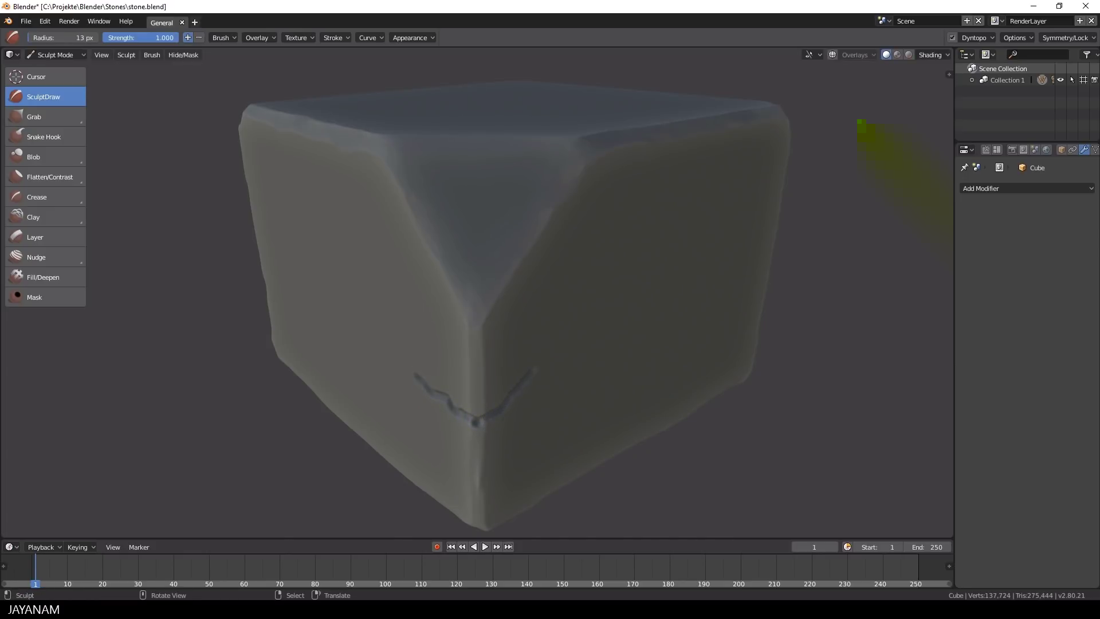
left_click_drag(178, 37, 175, 37)
middle_click_drag(506, 377, 496, 376)
scroll(504, 377, "up", 1)
left_click_drag(534, 382, 550, 372, "ctrl")
mouse_move(485, 439)
middle_mouse_down()
mouse_move(440, 450)
mouse_move(502, 435)
middle_mouse_up()
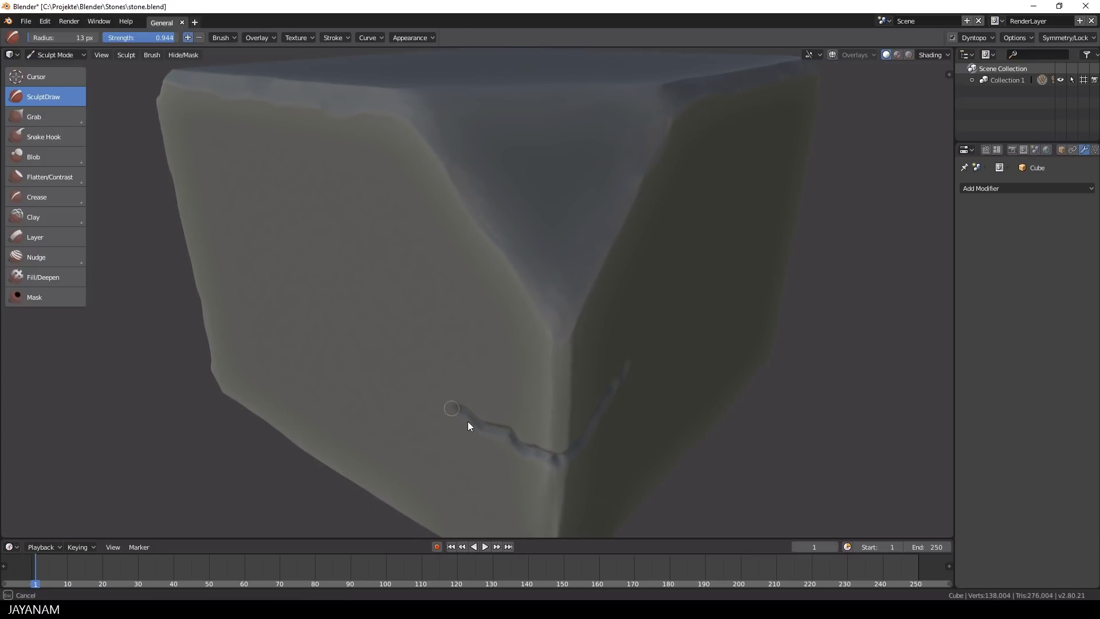
mouse_move(555, 462)
left_mouse_down("ctrl")
mouse_move(582, 448)
mouse_move(569, 463)
left_mouse_up("ctrl")
Deepen the crack's course on the face beside the vertical edge and smooth a spot near the edge
middle_click_drag(518, 386, 527, 414)
scroll(528, 414, "up", 2)
scroll(500, 421, "up", 2)
left_click_drag(559, 418, 510, 397, "ctrl")
left_click_drag(601, 452, 602, 454, "shift")
Add a short upward side branch to the crack on the right face and touch up its ends
scroll(600, 452, "down", 6)
middle_click_drag(595, 450, 543, 394)
scroll(552, 429, "up", 3)
scroll(543, 394, "up", 4)
scroll(543, 394, "down", 3)
mouse_move(518, 440)
left_mouse_down()
mouse_move(545, 356)
mouse_move(551, 367)
left_mouse_up()
scroll(562, 410, "down", 4)
mouse_move(551, 368)
middle_mouse_down()
mouse_move(562, 410)
mouse_move(577, 408)
middle_mouse_up()
scroll(576, 408, "up", 2)
left_click_drag(532, 395, 538, 391)
left_click_drag(428, 486, 431, 484)
Carve one small pit into each of the two slanted edges of the cut corner facet
scroll(488, 466, "down", 5)
mouse_move(488, 466)
middle_mouse_down()
mouse_move(513, 431)
mouse_move(415, 257)
middle_mouse_up()
left_click_drag(398, 270, 399, 273, "ctrl")
scroll(463, 293, "down", 3)
middle_click_drag(463, 294, 476, 294)
scroll(563, 296, "up", 3)
left_click(564, 185, "ctrl")
Carve a second jagged crack running down the face to the neighbouring vertical edge and retrace it
scroll(625, 274, "down", 4)
middle_click_drag(625, 274, 633, 276)
middle_click_drag(703, 266, 602, 267)
scroll(583, 335, "up", 4)
left_click_drag(633, 326, 658, 346, "ctrl")
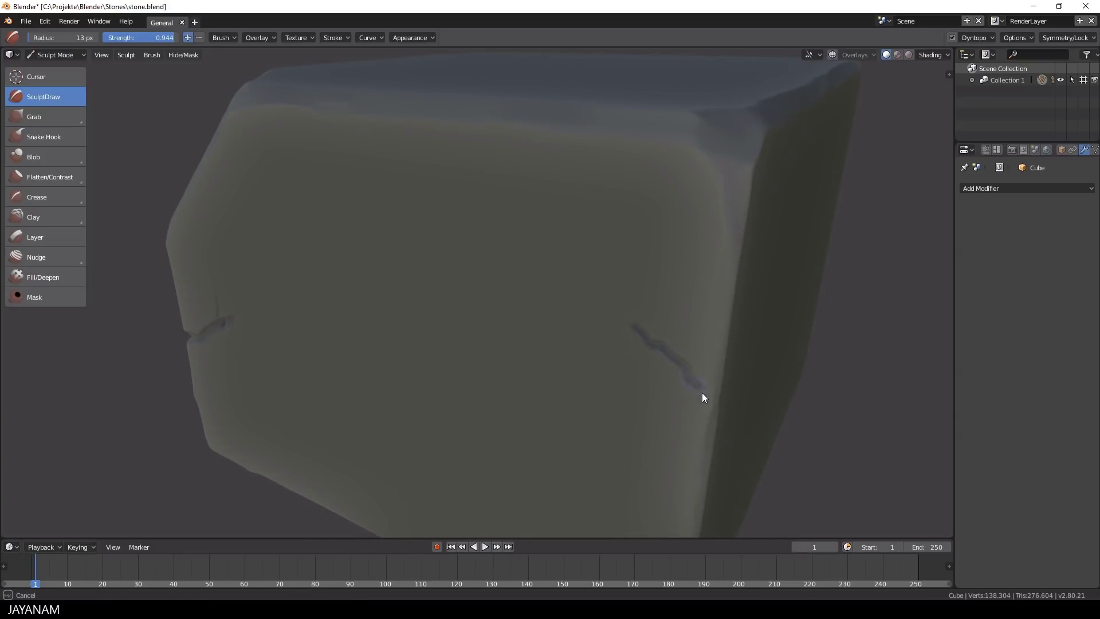
left_click_drag(710, 417, 712, 420, "ctrl")
left_click_drag(720, 414, 714, 417, "ctrl")
middle_click_drag(745, 411, 716, 405)
mouse_move(652, 413)
left_mouse_down("ctrl")
mouse_move(633, 407)
mouse_move(642, 418)
mouse_move(602, 363)
left_mouse_up("ctrl")
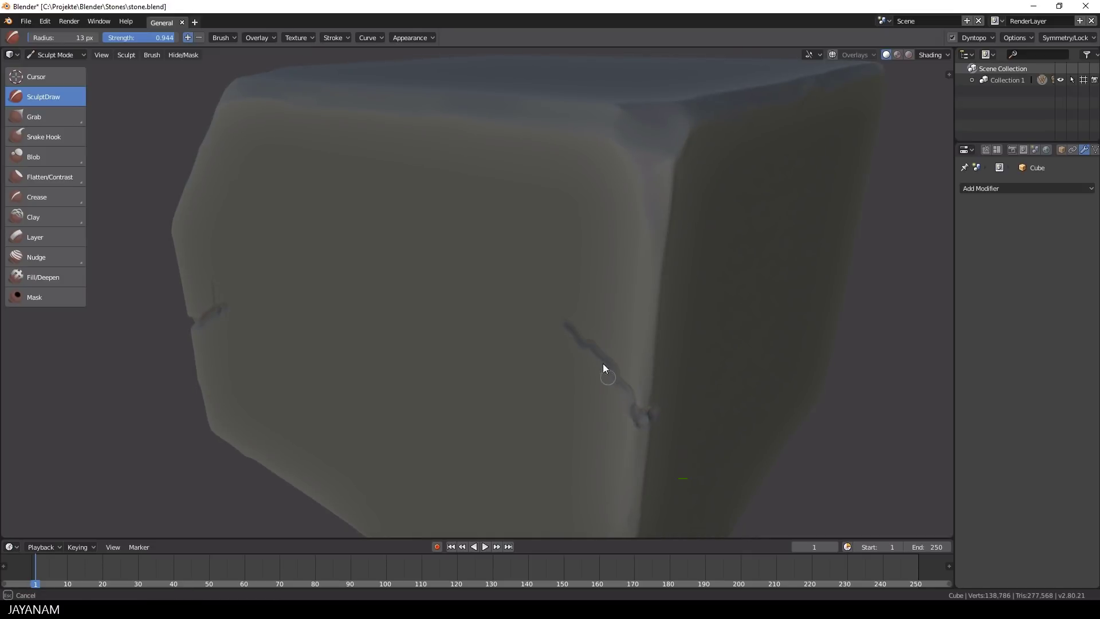
Extend the second crack farther inward across the face with a tapering stroke
scroll(576, 349, "down", 5)
middle_click_drag(523, 388, 666, 224)
scroll(666, 224, "up", 5)
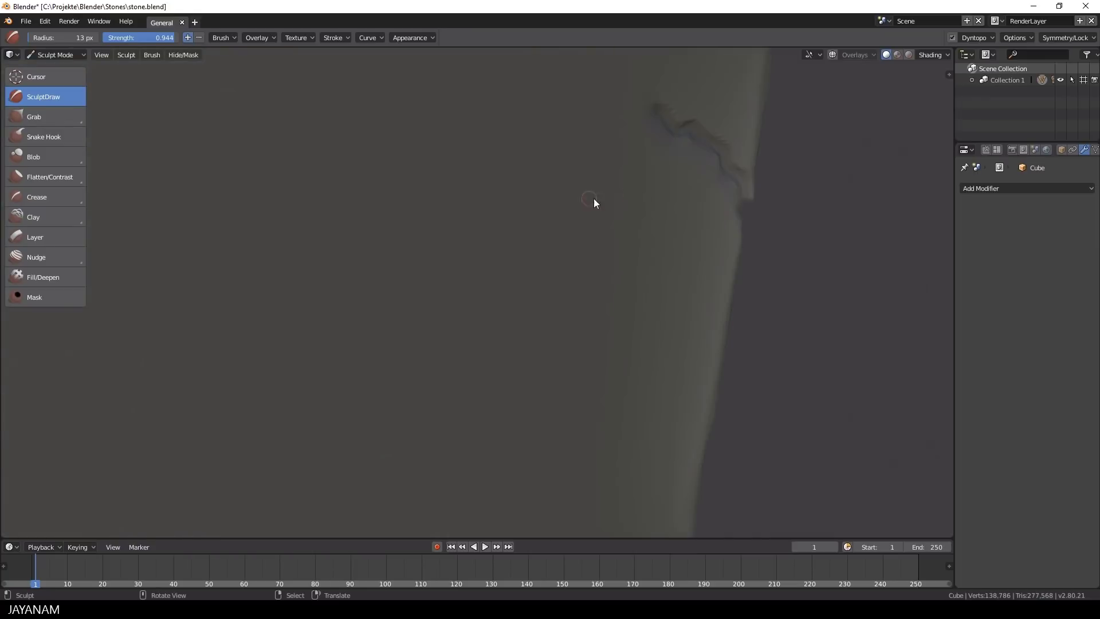
mouse_move(594, 201)
left_mouse_down()
mouse_move(644, 104)
mouse_move(593, 80)
left_mouse_up()
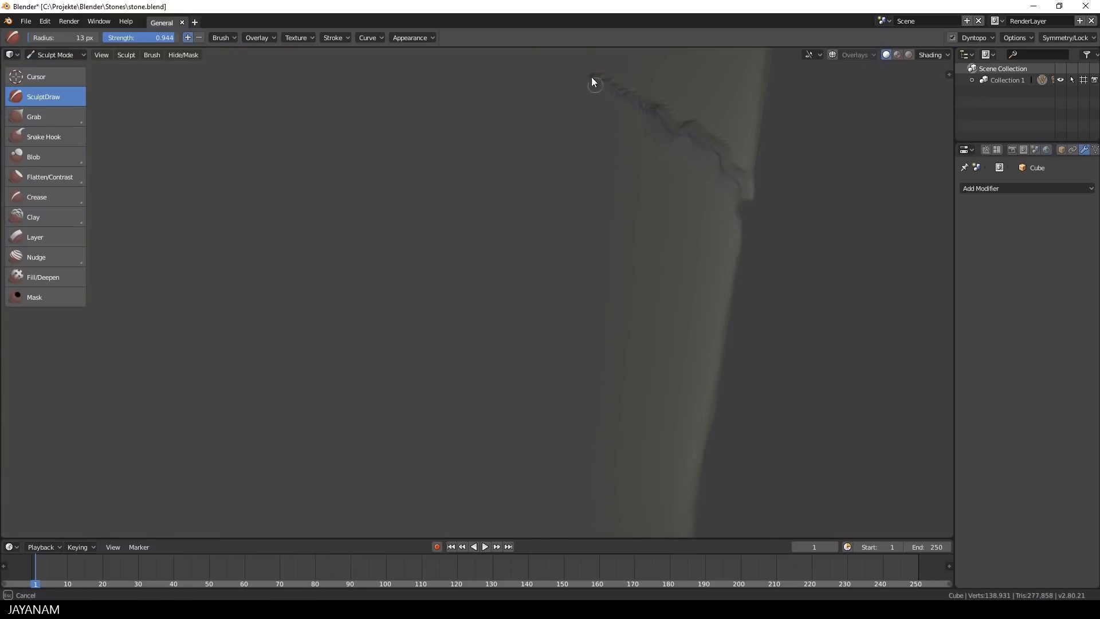
Save the sculpted stone over the existing stone.blend file
scroll(504, 278, "down", 10)
middle_click_drag(504, 278, 630, 280)
key("ctrl+s")
left_click(630, 280)
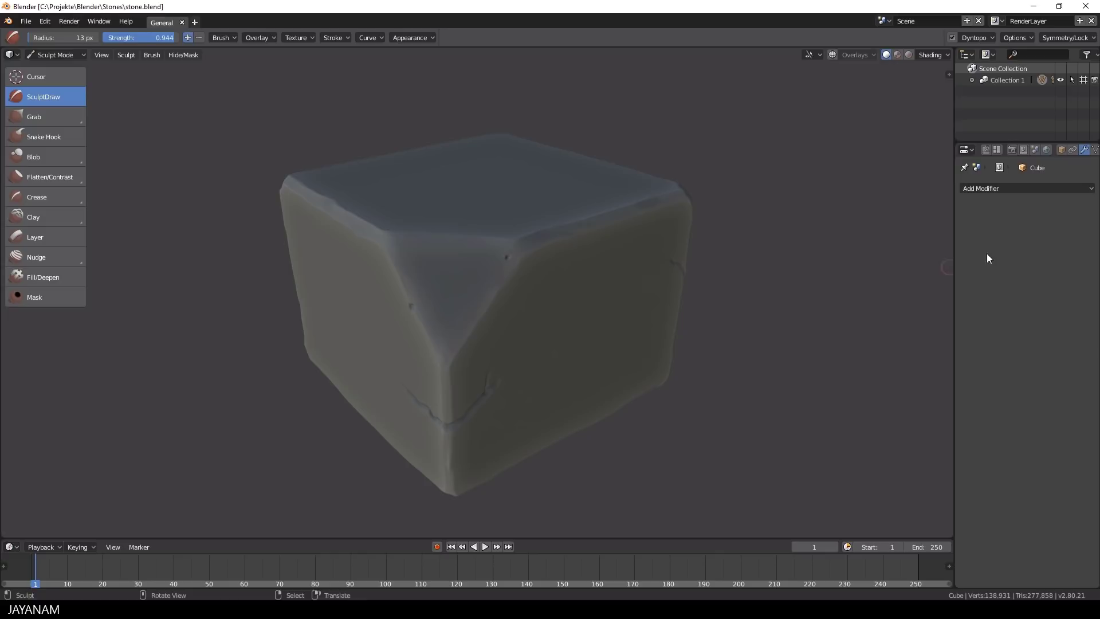
Create a new image texture for the SculptDraw brush and load OrbRockNoise.psd into it
scroll(1056, 150, "right", 2)
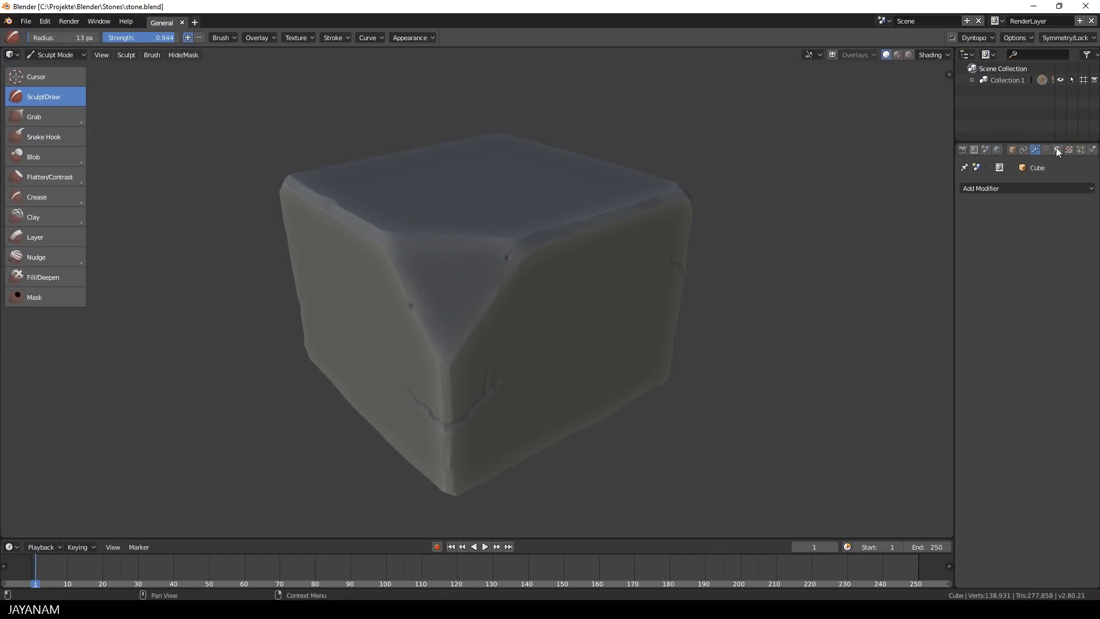
left_click(1068, 149)
left_click(1025, 205)
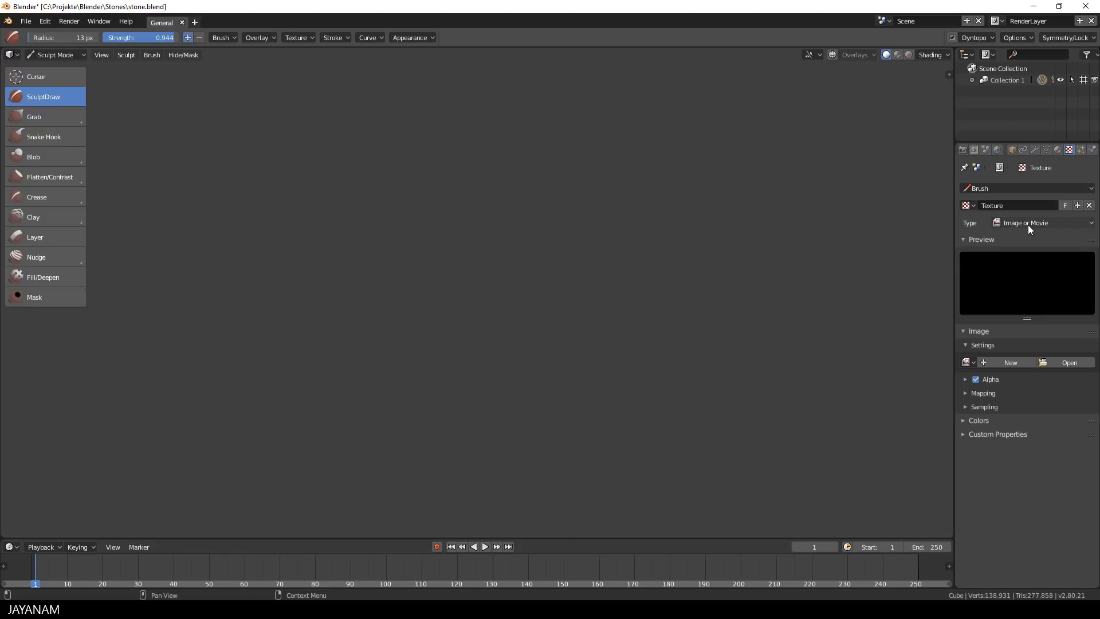
left_click(1059, 362)
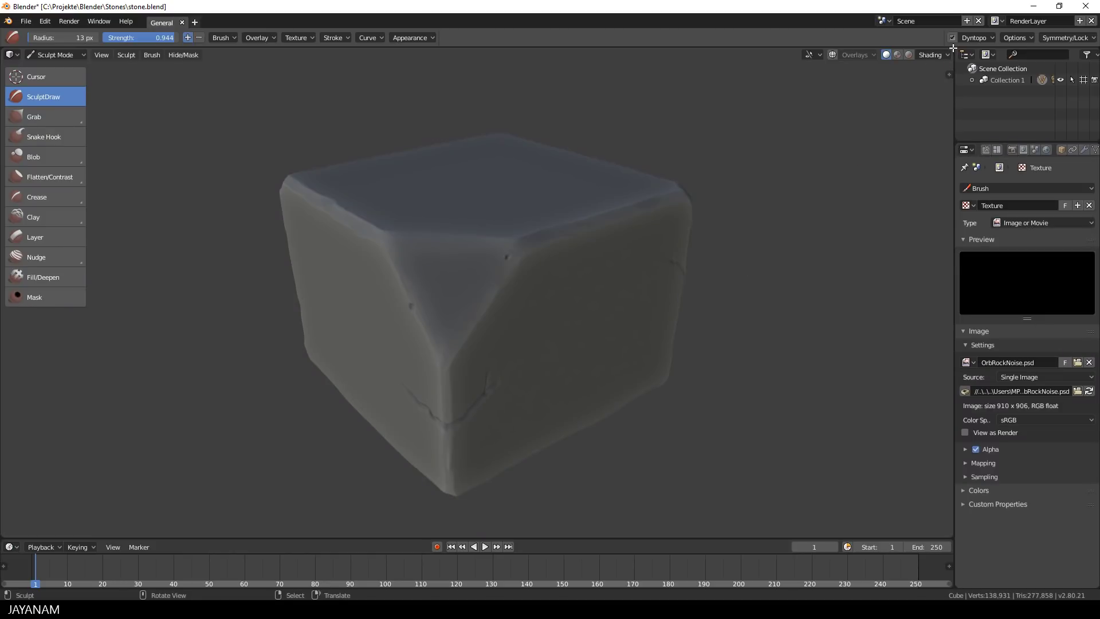
Inspect the OrbRockNoise.psd image in a temporary image editor split off from the 3D view, and merge the areas again
left_click_drag(953, 48, 566, 54)
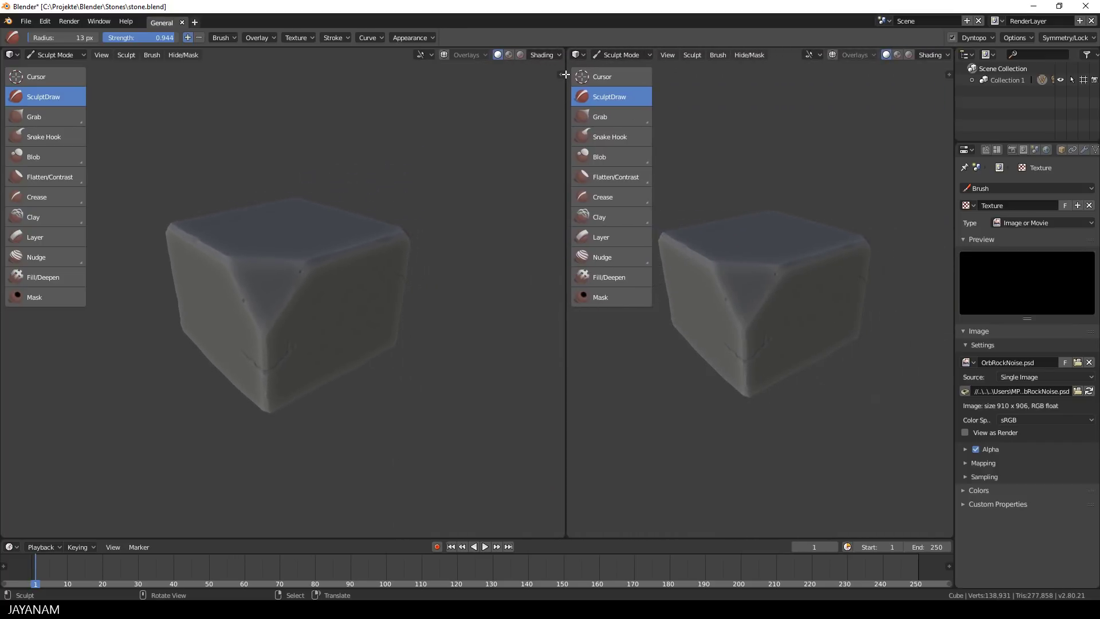
left_click(584, 54)
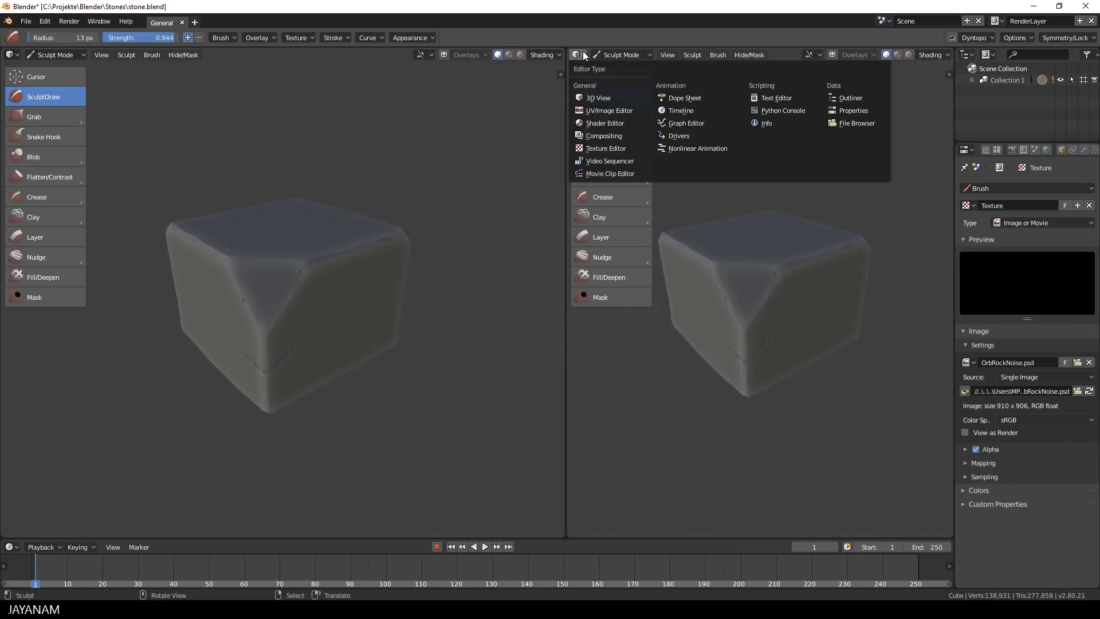
left_click(603, 111)
left_click(723, 55)
left_click(737, 77)
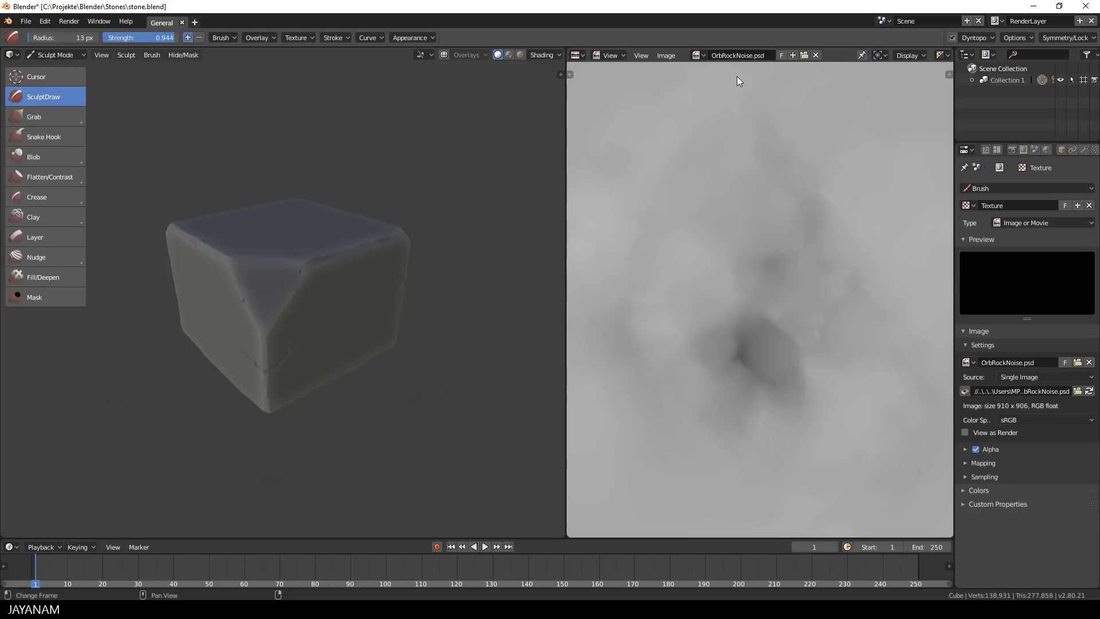
scroll(738, 196, "down", 4)
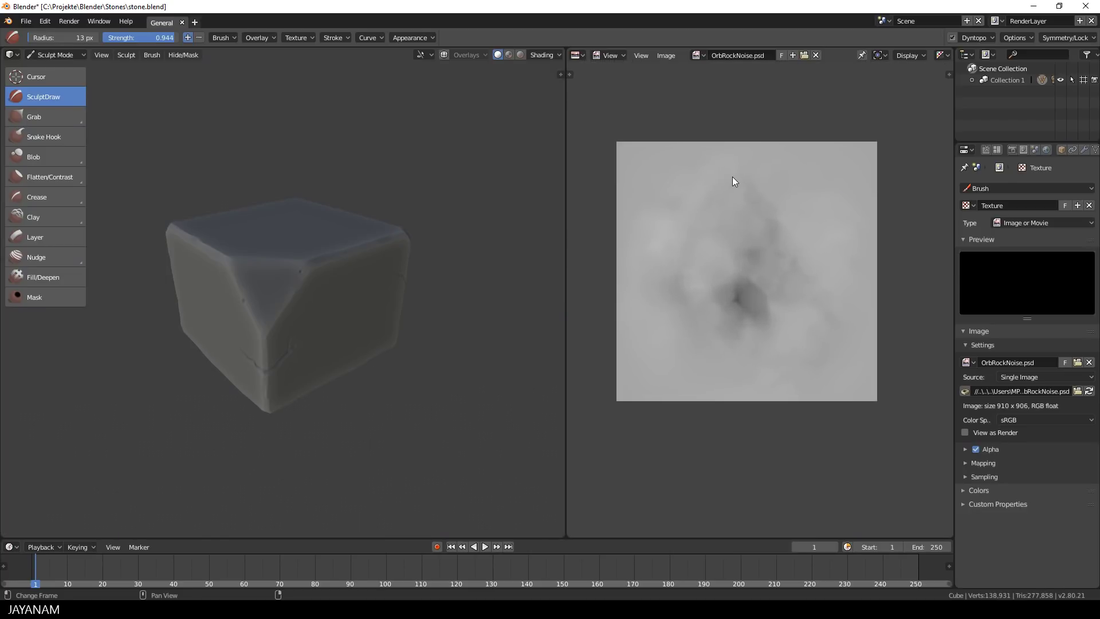
left_click_drag(564, 47, 573, 51)
scroll(613, 140, "down", 2)
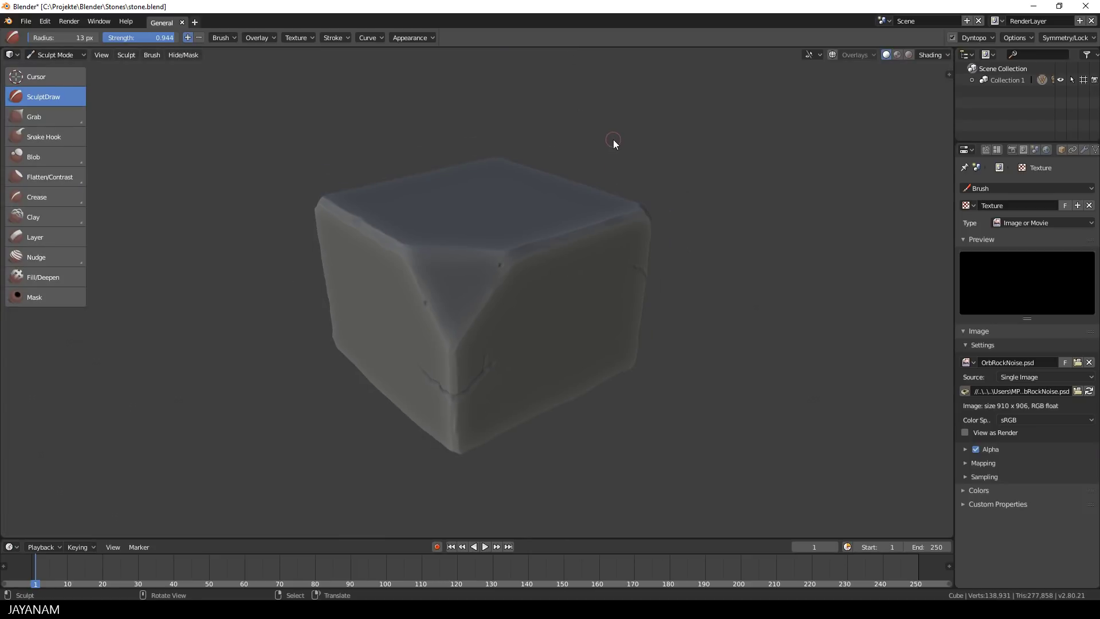
Check the brush's texture settings and set its stroke method to Airbrush
middle_click_drag(611, 139, 608, 139)
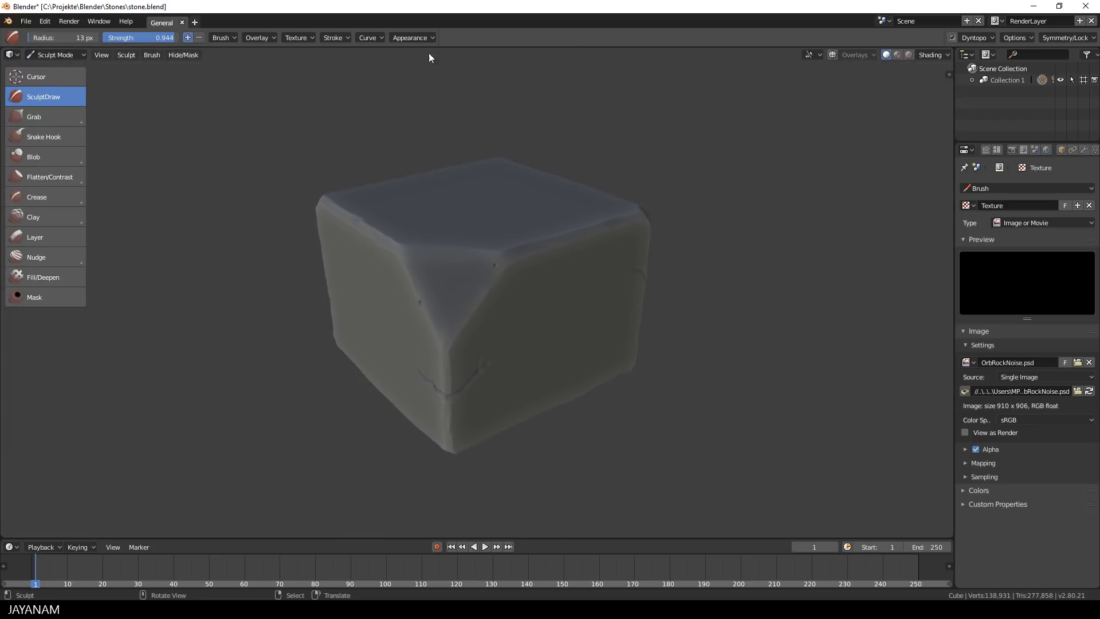
left_click(310, 38)
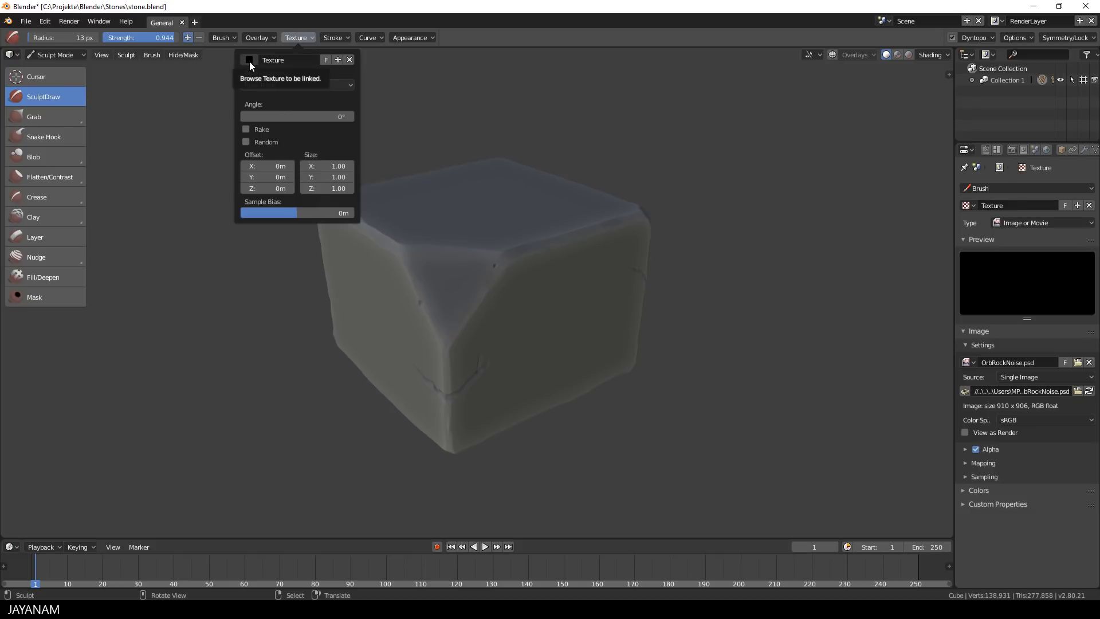
left_click(337, 37)
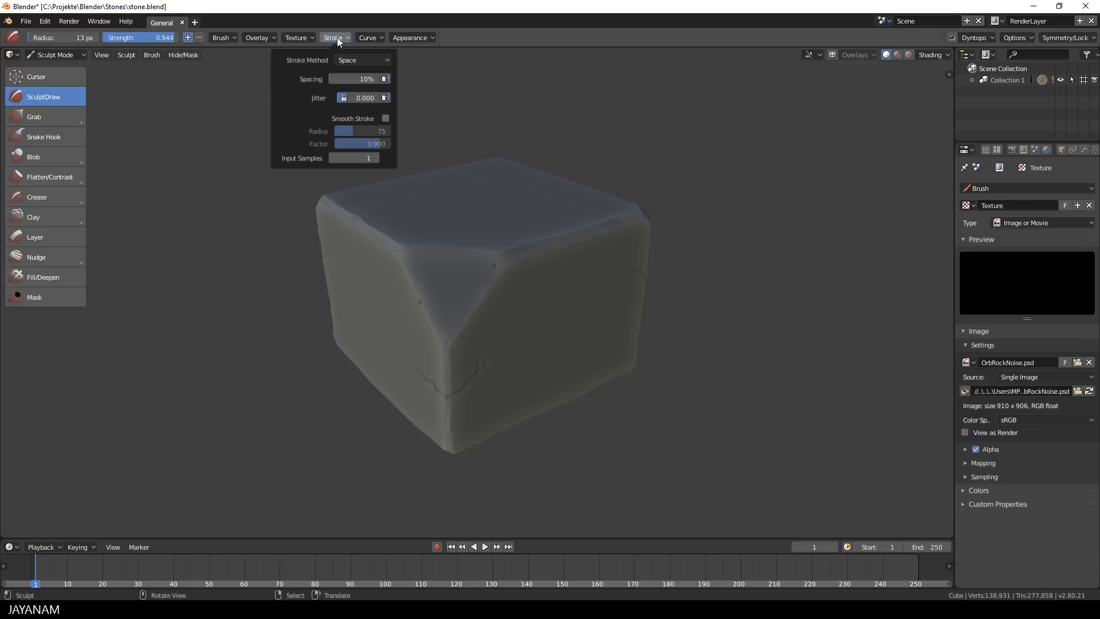
left_click(357, 59)
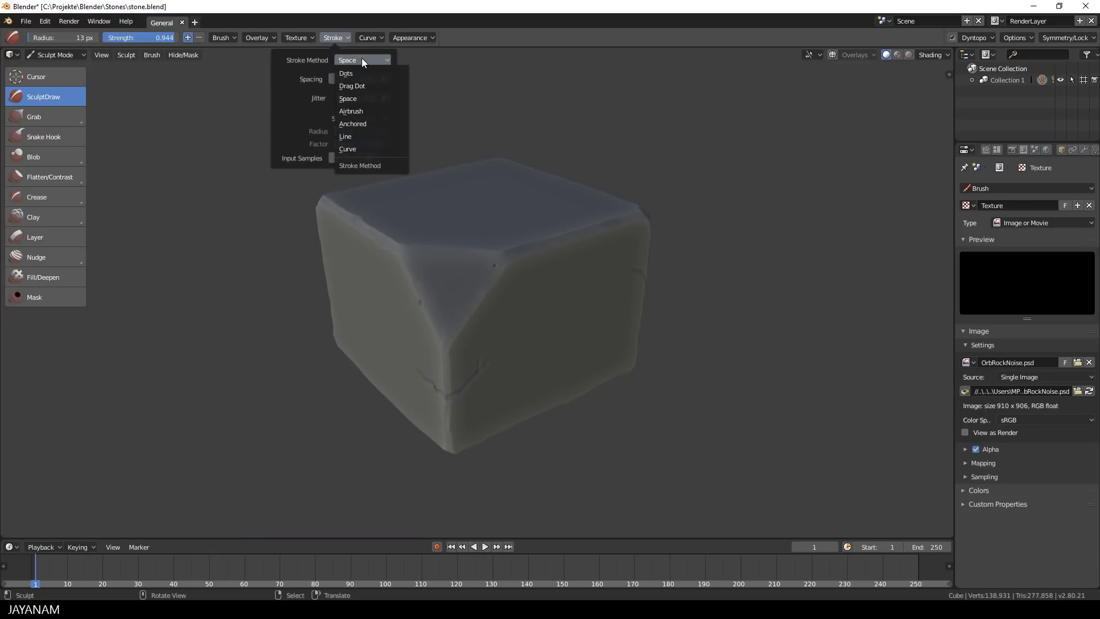
left_click(386, 111)
Set the brush radius to 43 px and stamp the rock-noise texture onto the near top corner
mouse_move(661, 127)
middle_mouse_down()
mouse_move(646, 143)
mouse_move(583, 146)
middle_mouse_up()
scroll(573, 172, "up", 3)
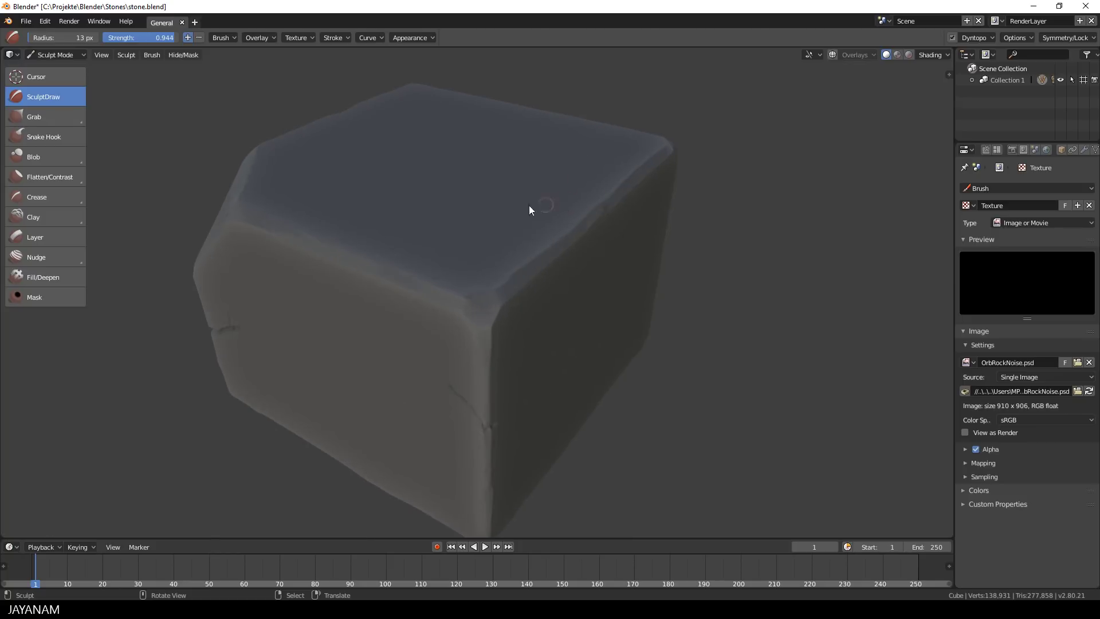
key("f")
left_click(456, 245)
key("f")
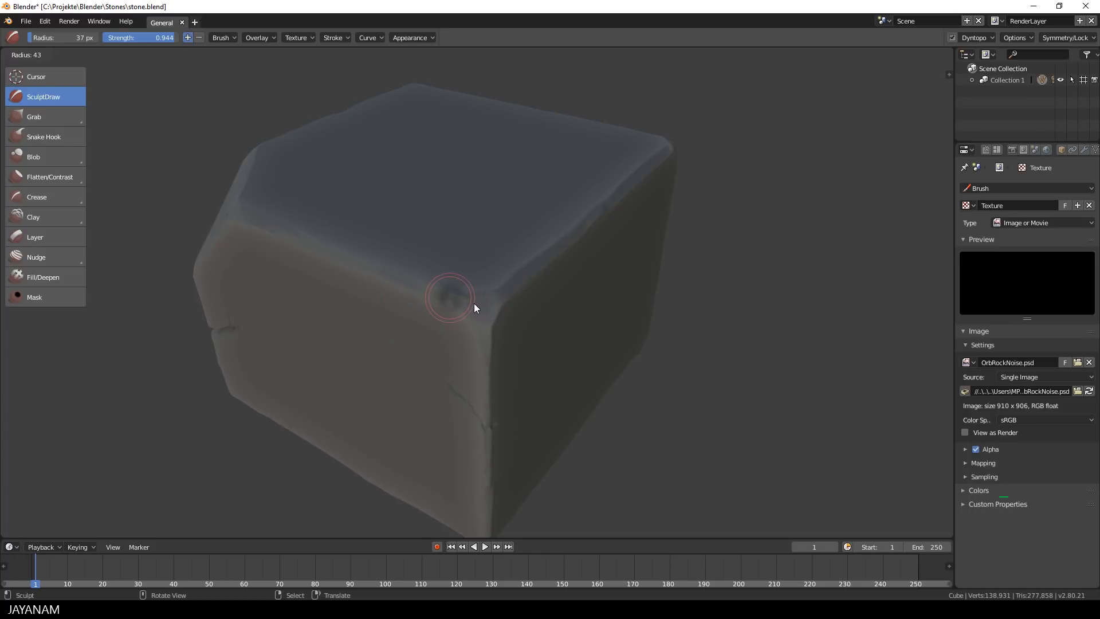
left_click(476, 303)
scroll(514, 309, "up", 2)
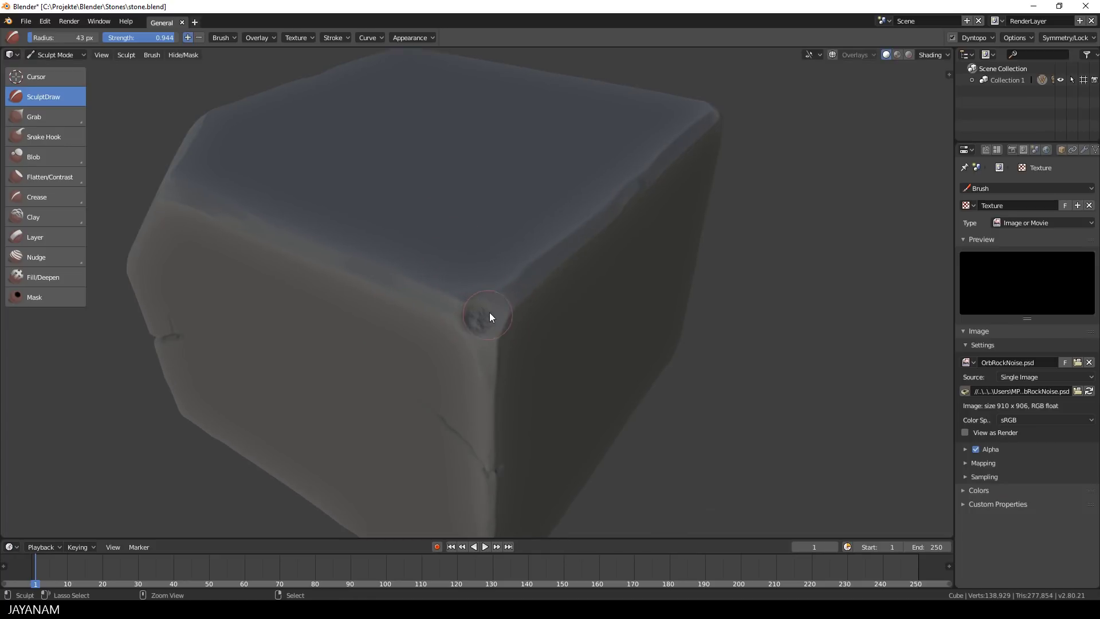
left_click(491, 315)
Reduce the brush strength to 0.560 and roughen the chipped top corner a little farther
middle_click_drag(549, 311, 577, 306)
scroll(577, 306, "down", 4)
mouse_move(483, 317)
middle_mouse_down()
mouse_move(504, 321)
mouse_move(489, 322)
middle_mouse_up()
left_click_drag(174, 37, 144, 37)
middle_click_drag(483, 211, 473, 213)
scroll(473, 213, "up", 2)
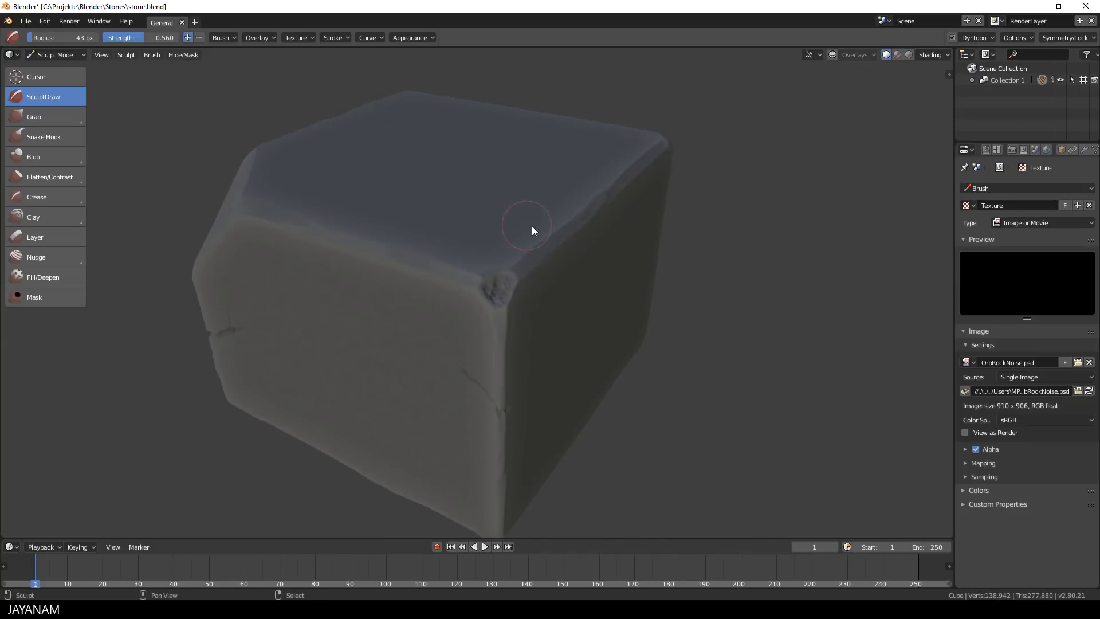
middle_click_drag(516, 285, 467, 211, "shift")
scroll(470, 201, "up", 3)
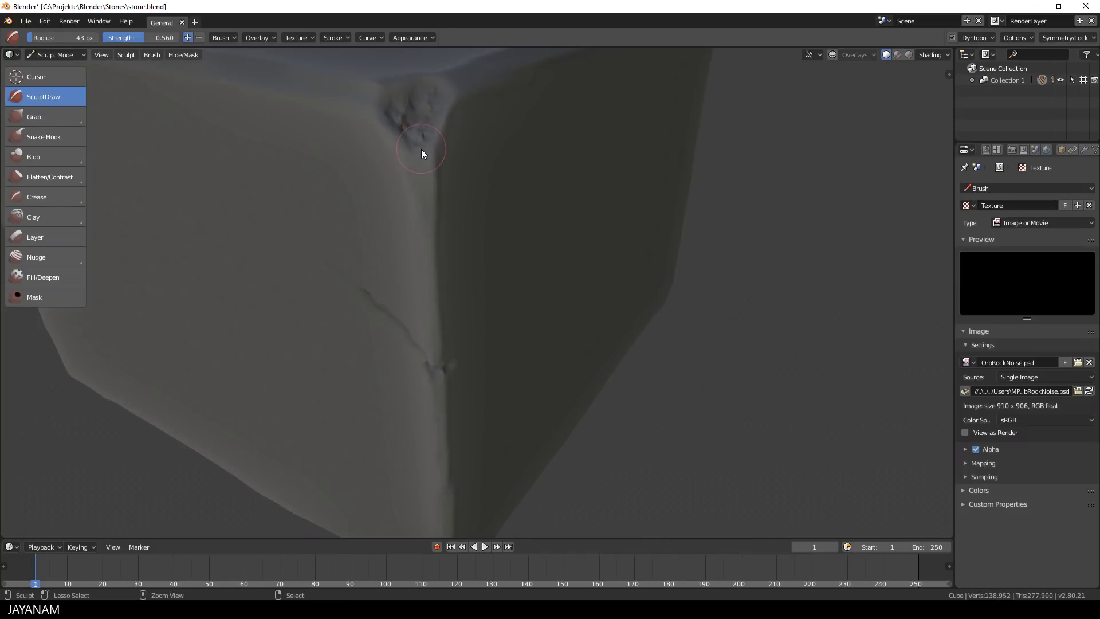
Chip the stone's bottom corner and adjoining bottom edge with rock-noise strokes from below
middle_click_drag(484, 187, 617, 220, "ctrl")
scroll(503, 244, "down", 3)
scroll(576, 207, "up", 3)
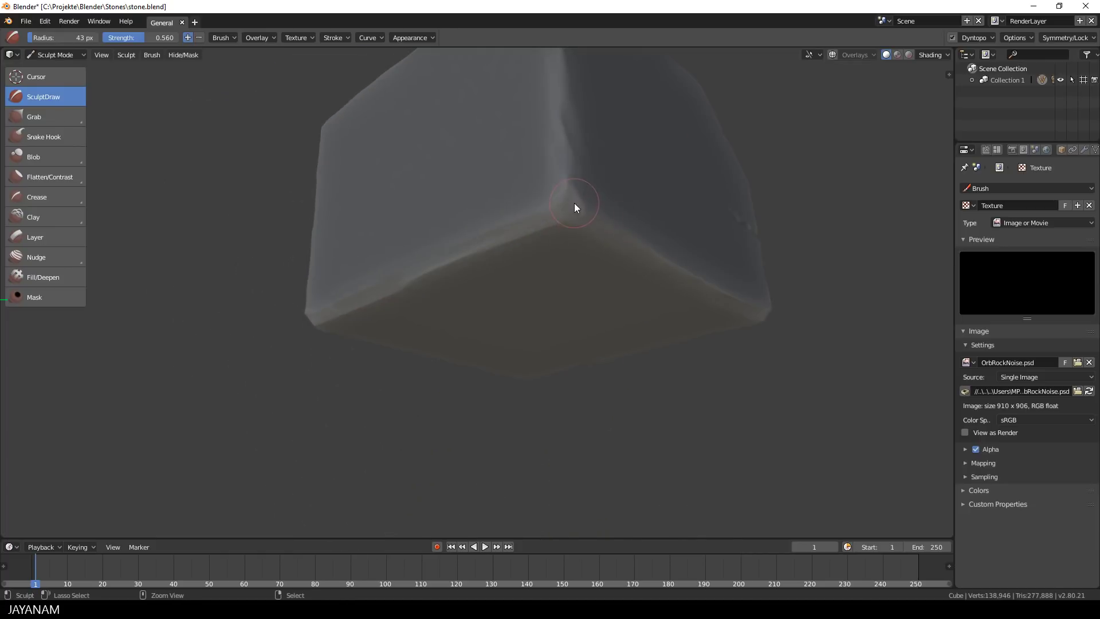
middle_click_drag(603, 229, 669, 205)
left_click_drag(550, 238, 518, 244)
middle_click_drag(479, 251, 517, 238)
left_click_drag(515, 235, 505, 249)
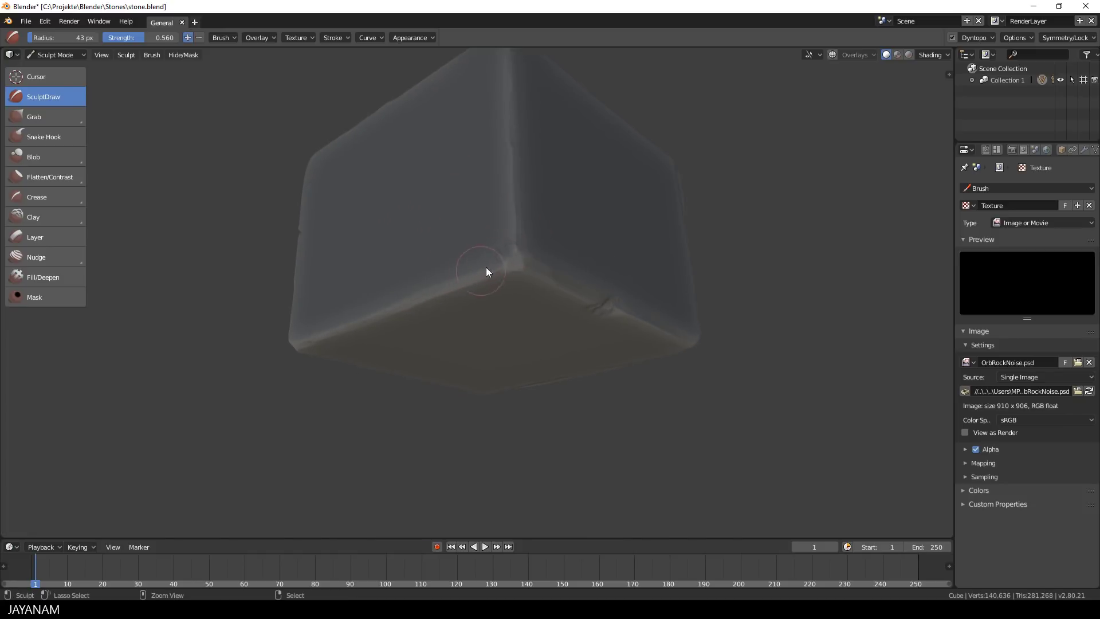
Resize the brush and add small rock-noise chips at further spots on the stone's edges
mouse_move(457, 238)
middle_mouse_down()
mouse_move(602, 172)
mouse_move(467, 262)
mouse_move(492, 255)
middle_mouse_up()
scroll(466, 248, "up", 3)
key("f")
left_click(353, 194)
left_click_drag(353, 188, 396, 185)
scroll(401, 167, "up", 2)
key("f")
left_click(361, 132)
left_click_drag(359, 133, 360, 143)
Smooth the freshly chipped edge area with a short stroke
scroll(436, 172, "down", 3)
mouse_move(685, 229)
middle_mouse_down()
mouse_move(648, 238)
mouse_move(681, 235)
middle_mouse_up()
left_click_drag(401, 199, 386, 204, "shift")
left_click(386, 204)
mouse_move(386, 204)
middle_mouse_down()
mouse_move(517, 228)
mouse_move(422, 228)
middle_mouse_up()
scroll(422, 229, "up", 4)
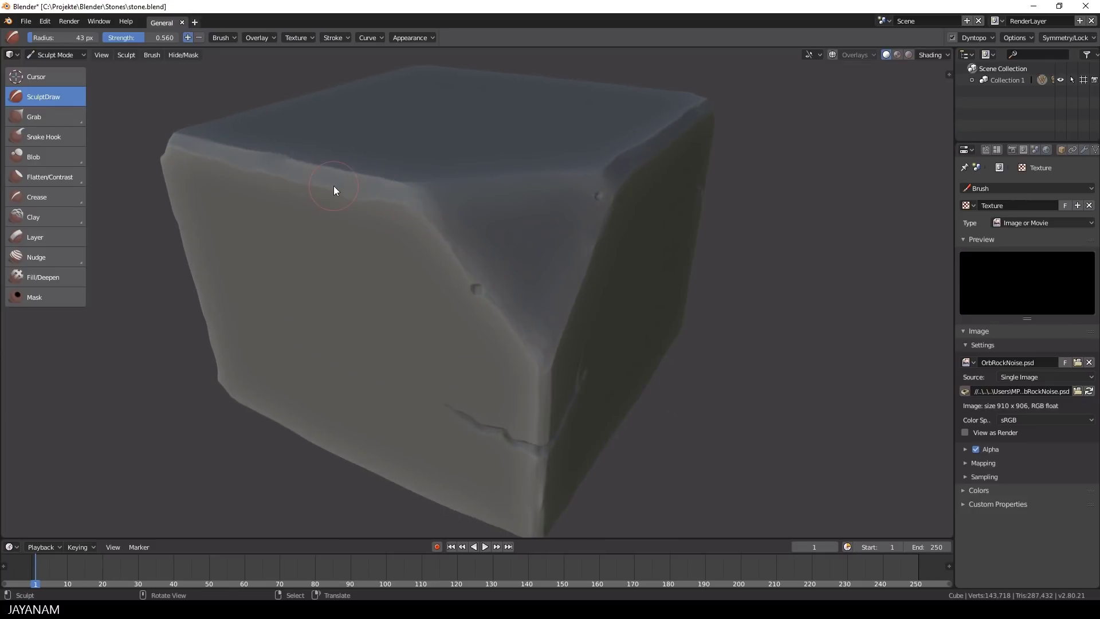
Set the Dyntopo resolution to 150
scroll(566, 266, "down", 4)
middle_click_drag(566, 266, 621, 248)
left_click(991, 37)
left_click(1003, 60)
type("150")
key("Return")
Flatten the edges around the cut corner with the Flatten/Contrast brush, smoothing between the strokes
left_click(29, 180)
scroll(632, 262, "up", 7)
left_click_drag(633, 184, 607, 224)
mouse_move(624, 189)
left_mouse_down()
mouse_move(532, 314)
mouse_move(466, 371)
left_mouse_up()
left_click_drag(513, 270, 458, 338, "shift")
mouse_move(385, 419)
left_mouse_down()
mouse_move(388, 437)
mouse_move(367, 361)
mouse_move(389, 289)
left_mouse_up()
Wear down the slanted edge of the cut corner above its small pit with close-up flattening strokes
middle_click_drag(389, 289, 459, 434)
scroll(459, 434, "up", 3)
mouse_move(459, 434)
left_mouse_down()
mouse_move(403, 328)
mouse_move(422, 324)
mouse_move(390, 301)
mouse_move(341, 187)
left_mouse_up()
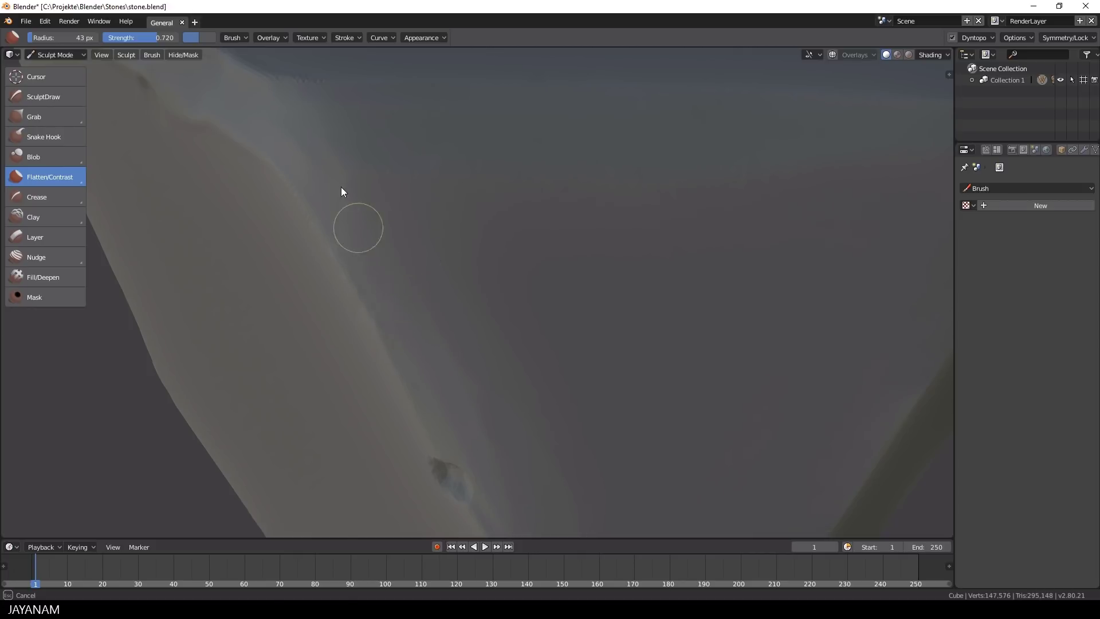
middle_click_drag(342, 187, 433, 270)
mouse_move(308, 274)
left_mouse_down()
mouse_move(338, 318)
mouse_move(332, 283)
mouse_move(400, 322)
left_mouse_up()
Flatten the right face's top edge beside the cut corner with strength 0.976 and radius 32 px
scroll(487, 332, "down", 7)
middle_click_drag(597, 342, 549, 343)
scroll(541, 281, "up", 6)
scroll(541, 281, "up", 3)
left_click_drag(157, 37, 176, 37)
scroll(462, 257, "down", 3)
middle_click_drag(461, 256, 487, 269)
mouse_move(487, 286)
left_mouse_down()
mouse_move(472, 311)
mouse_move(396, 350)
mouse_move(581, 173)
mouse_move(516, 240)
left_mouse_up()
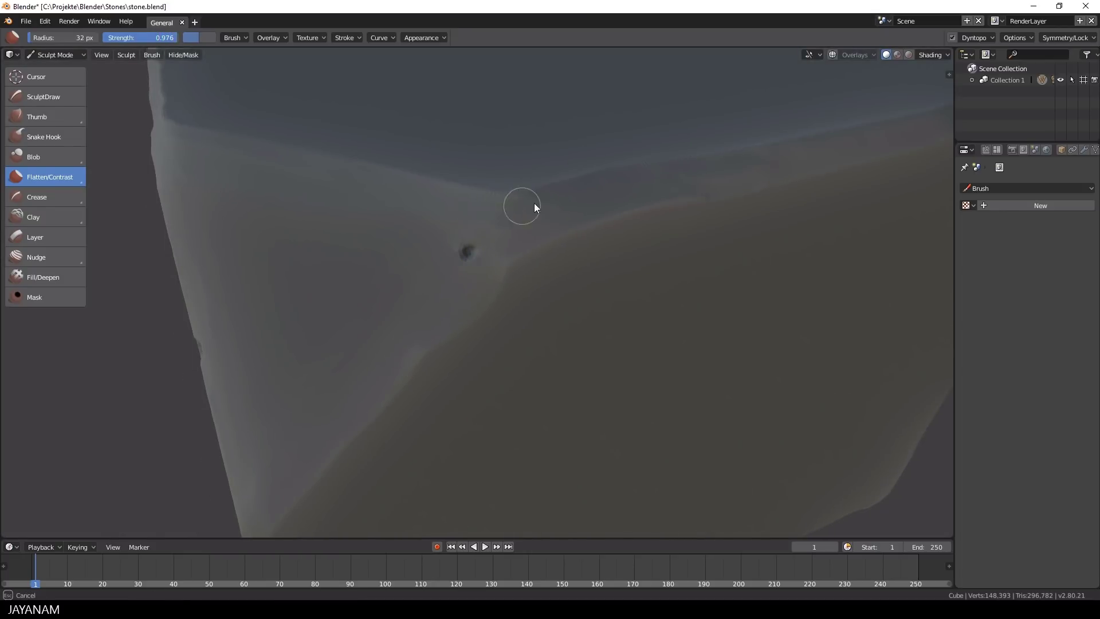
mouse_move(559, 204)
left_mouse_down()
mouse_move(762, 170)
mouse_move(625, 187)
mouse_move(728, 167)
left_mouse_up()
Set the SculptDraw brush to radius 23 px, strength 0.728 and the Space stroke method
scroll(731, 230, "down", 7)
mouse_move(708, 240)
middle_mouse_down()
mouse_move(745, 243)
mouse_move(723, 237)
middle_mouse_up()
scroll(729, 246, "down", 1)
scroll(723, 239, "up", 1)
scroll(723, 239, "down", 1)
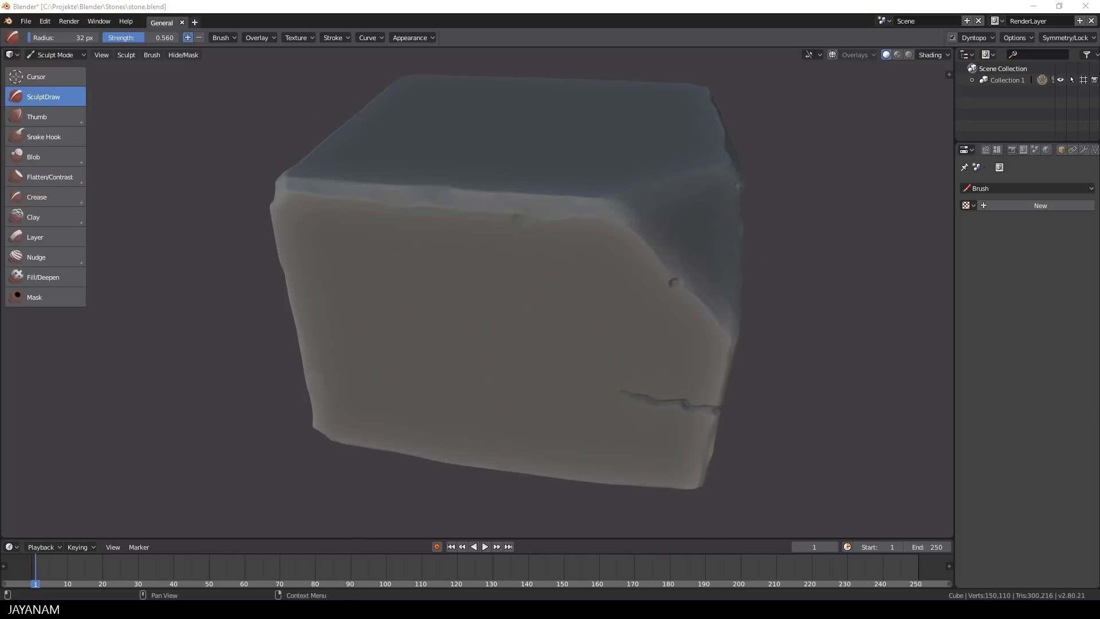
scroll(476, 222, "up", 1)
mouse_move(476, 172)
middle_mouse_down()
mouse_move(475, 222)
mouse_move(496, 239)
middle_mouse_up()
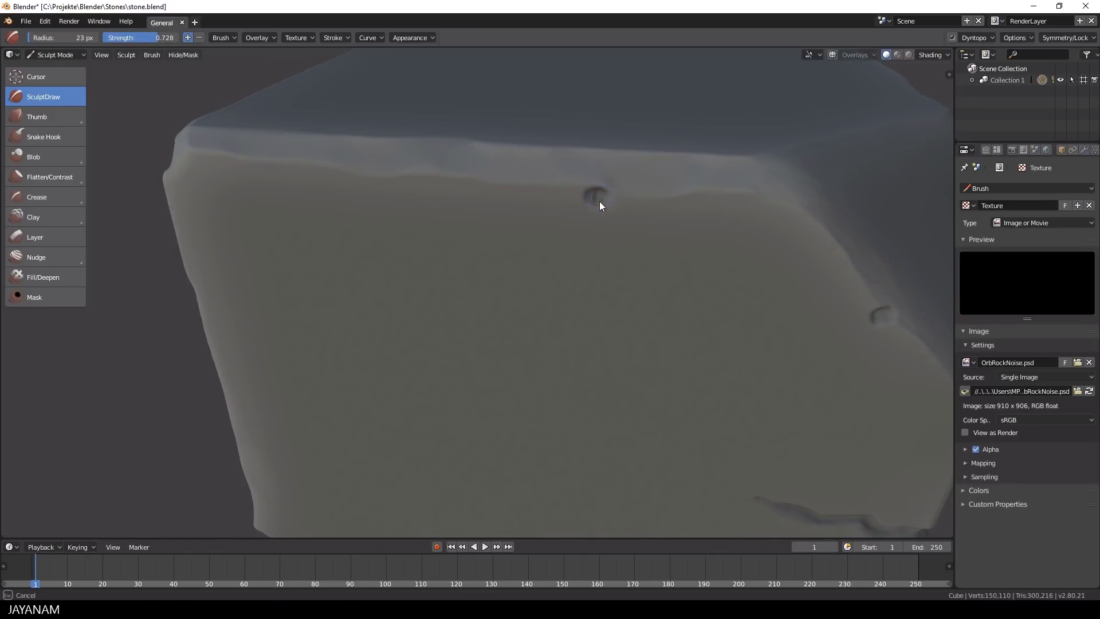
left_click(340, 37)
left_click(360, 61)
left_click(355, 98)
Carve a crack running down from the worn top edge onto the face beside the cut corner
left_click_drag(586, 189, 583, 207)
scroll(645, 158, "up", 2)
mouse_move(645, 162)
left_mouse_down()
mouse_move(520, 263)
mouse_move(633, 177)
left_mouse_up()
mouse_move(586, 217)
left_mouse_down()
mouse_move(588, 227)
mouse_move(533, 267)
mouse_move(651, 171)
mouse_move(654, 153)
left_mouse_up()
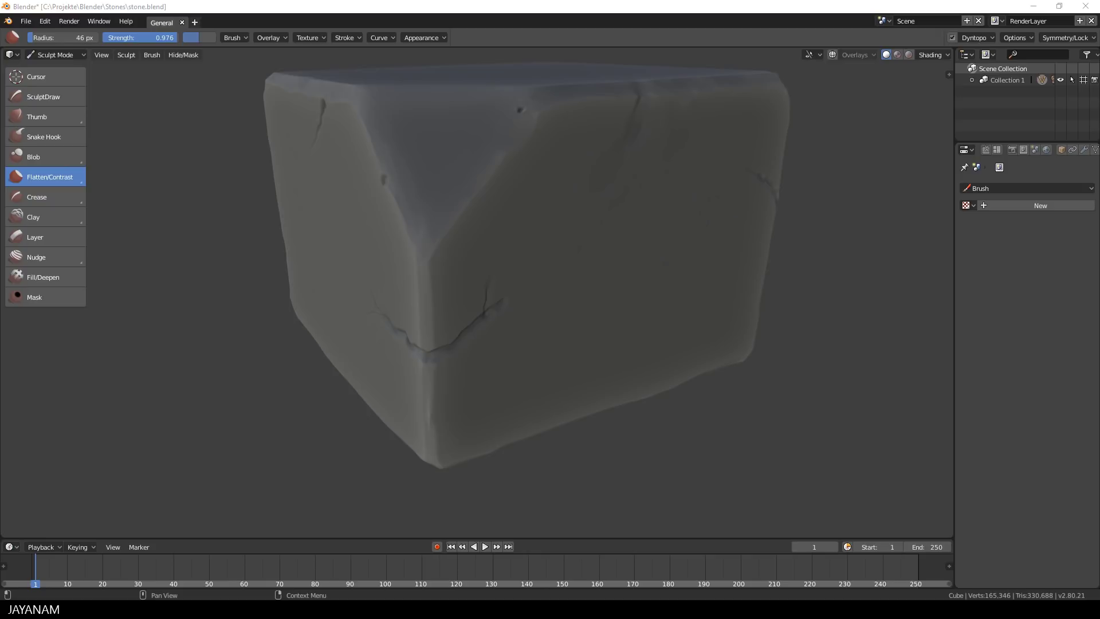
Set the Dyntopo resolution to 200
left_click(994, 38)
left_click(995, 58)
type("200")
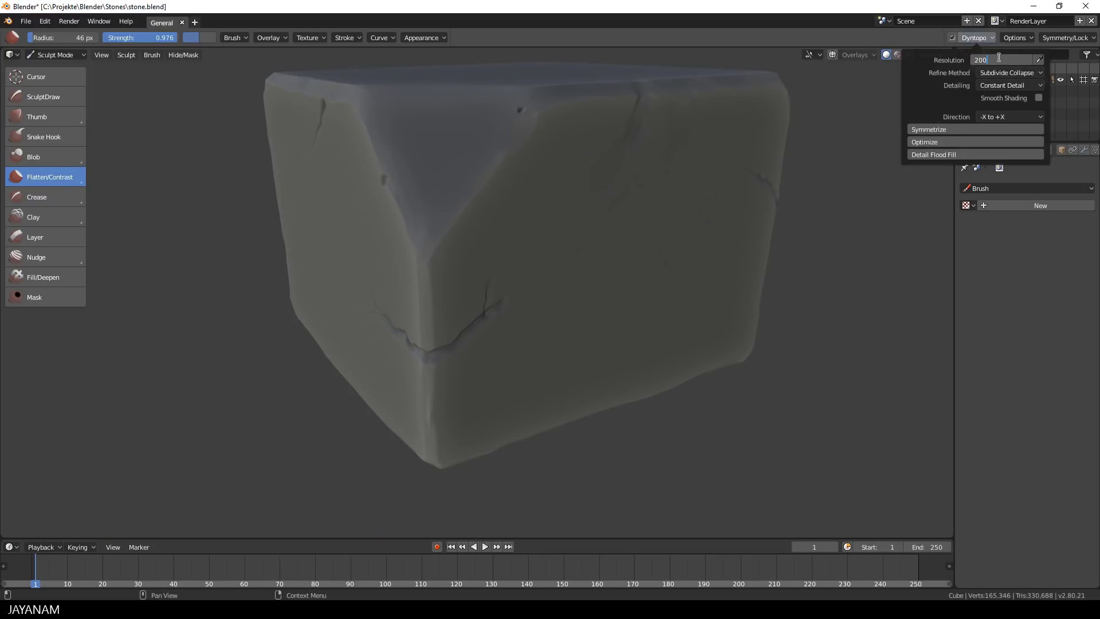